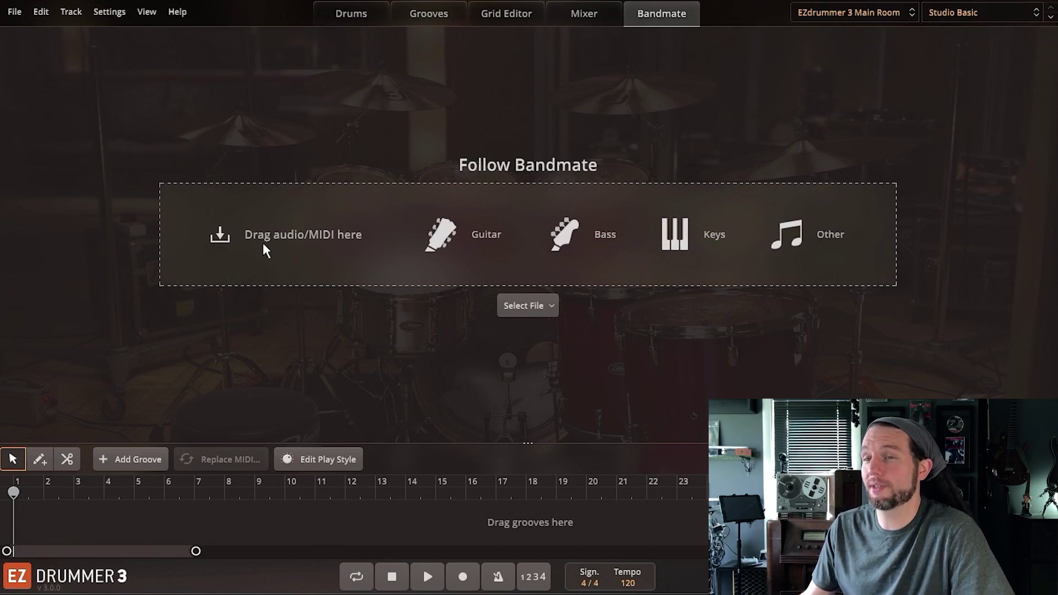
Step: Run Tap2Find on the Verse 01 groove in the groove library, then go back to Follow Bandmate
click(445, 18)
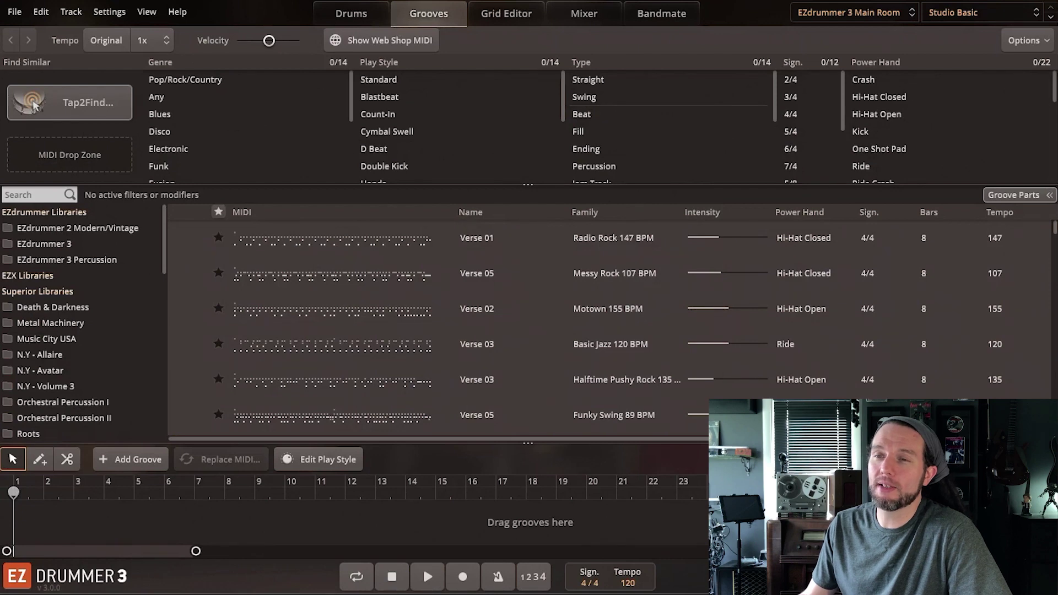
drag(309, 237, 83, 147)
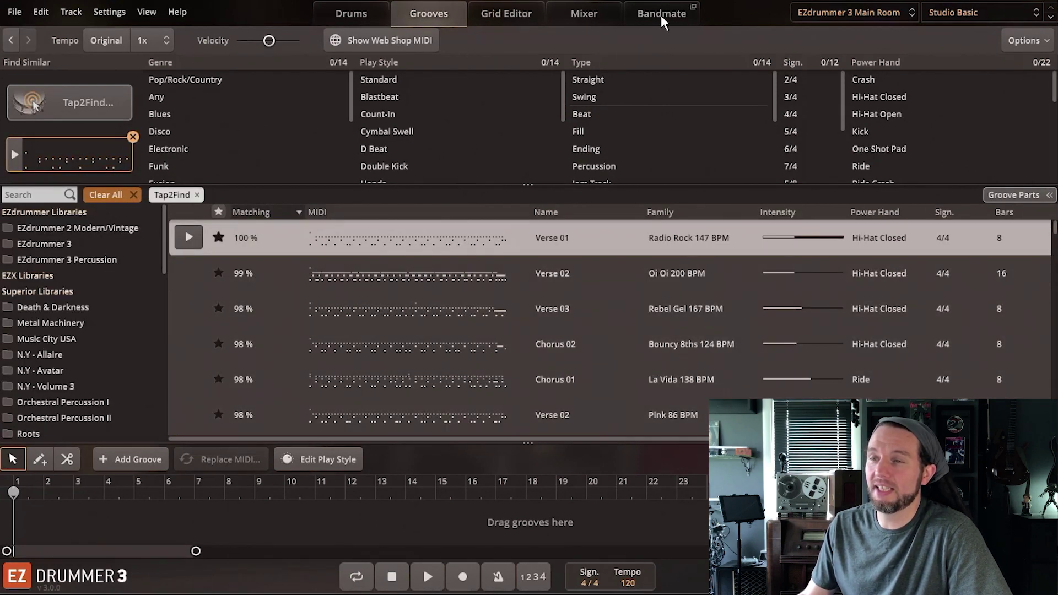
click(661, 15)
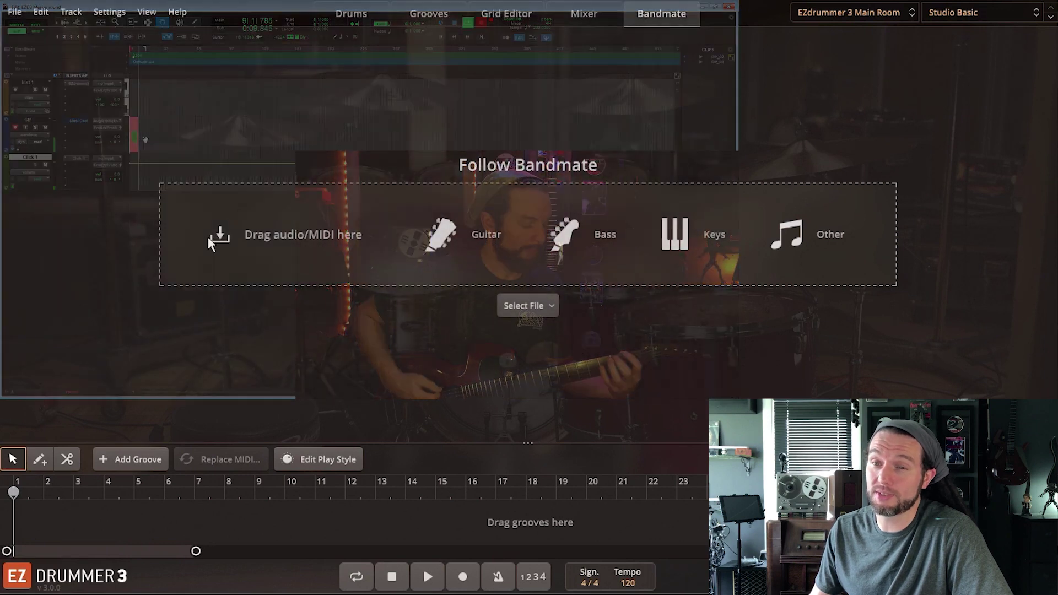
Step: Load Thrash_167BPM.wav at the estimated 167 BPM, loop bars 1–4 and play it
drag(0, 272, 44, 270)
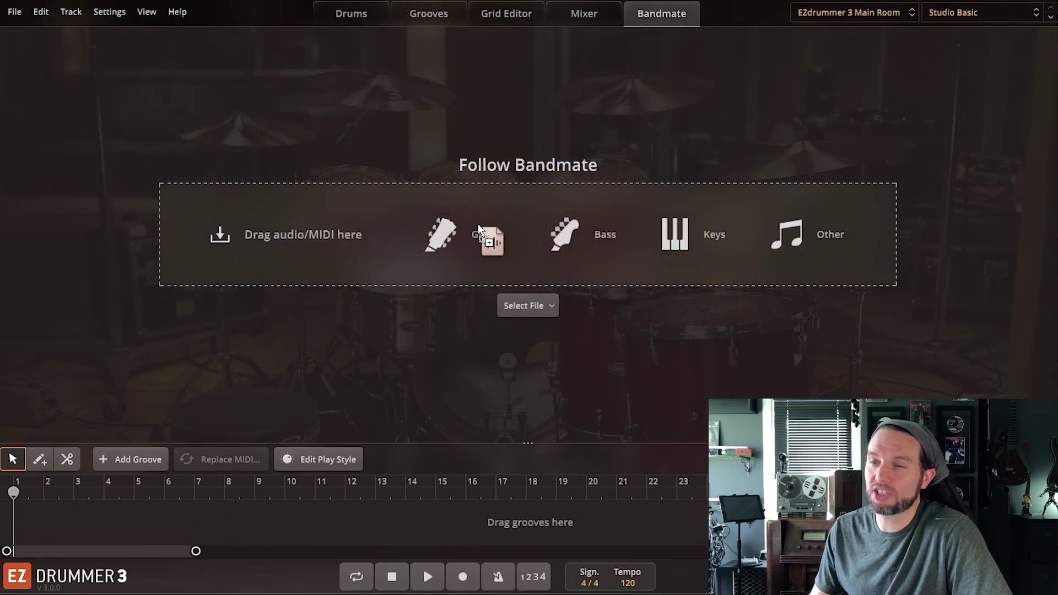
drag(477, 228, 478, 223)
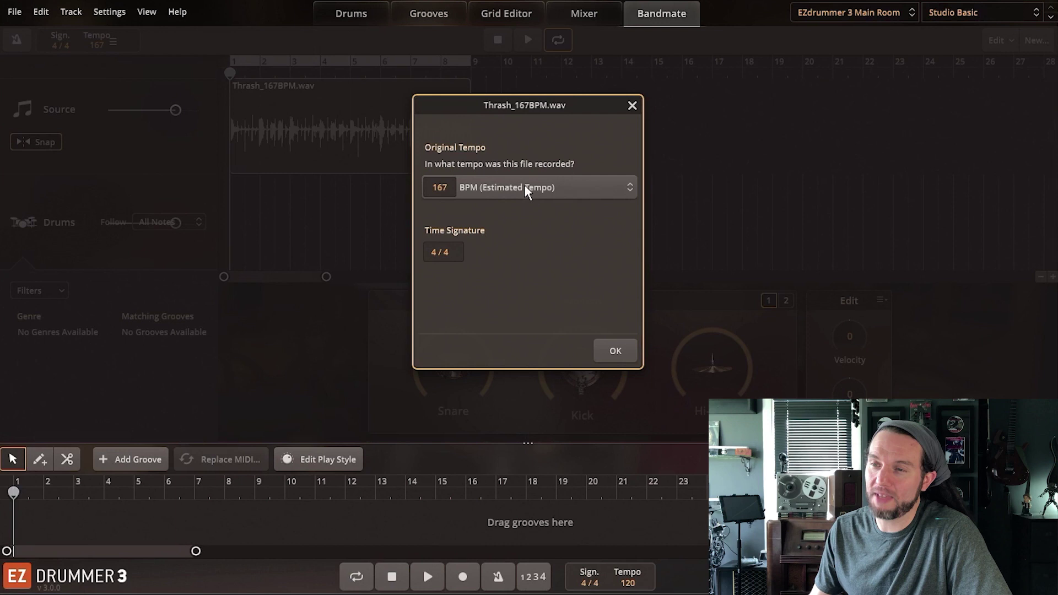
click(524, 187)
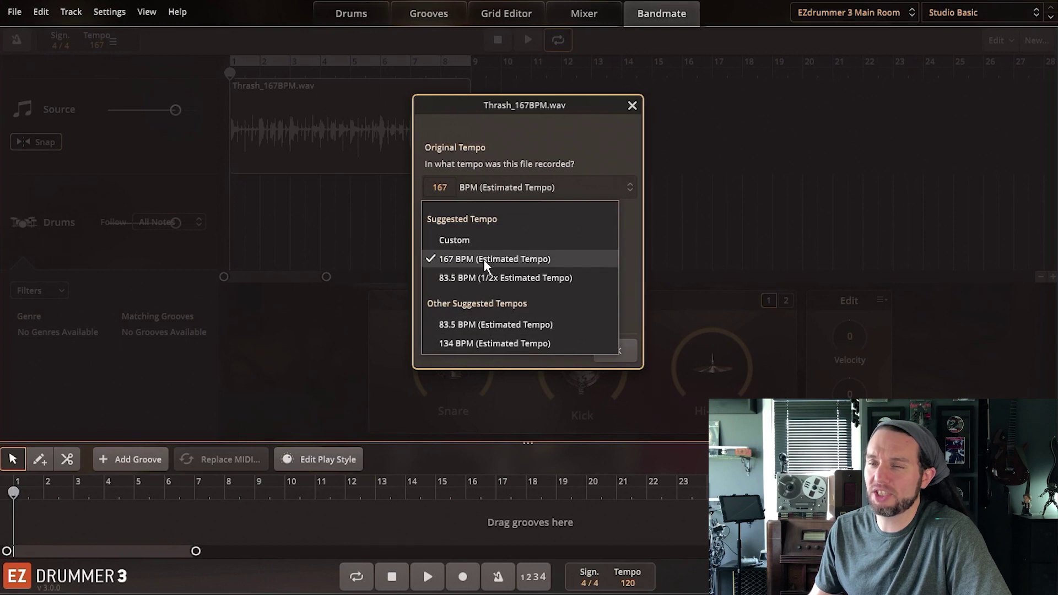
click(472, 239)
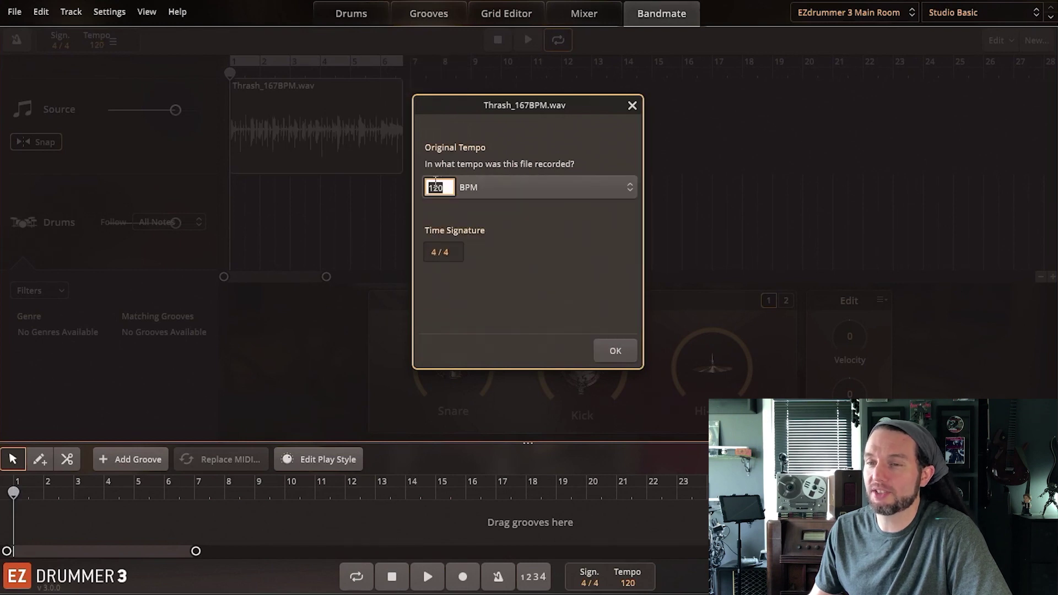
click(494, 191)
click(488, 257)
click(611, 350)
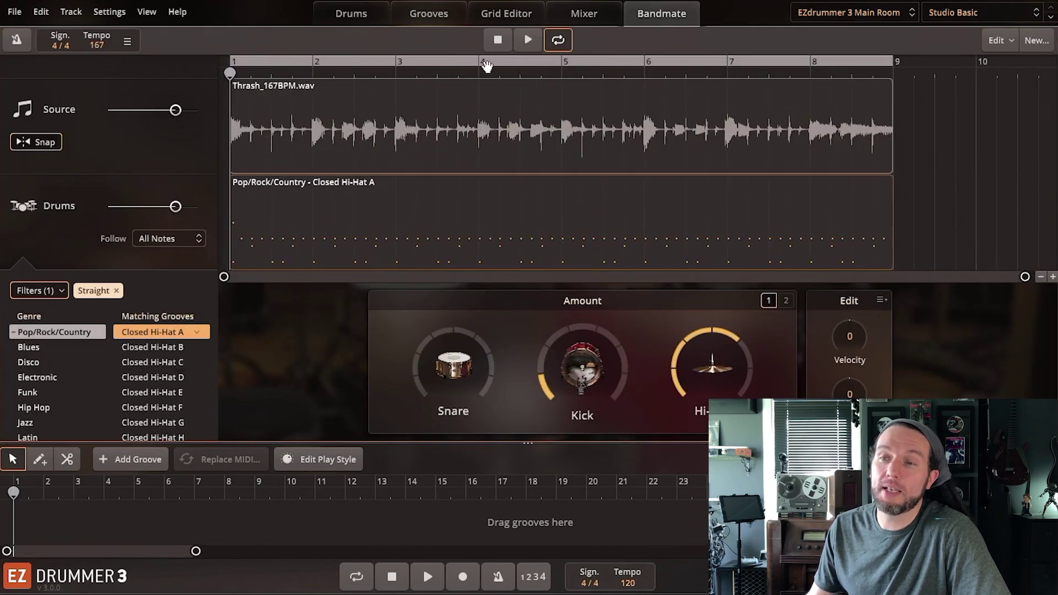
drag(893, 63, 563, 71)
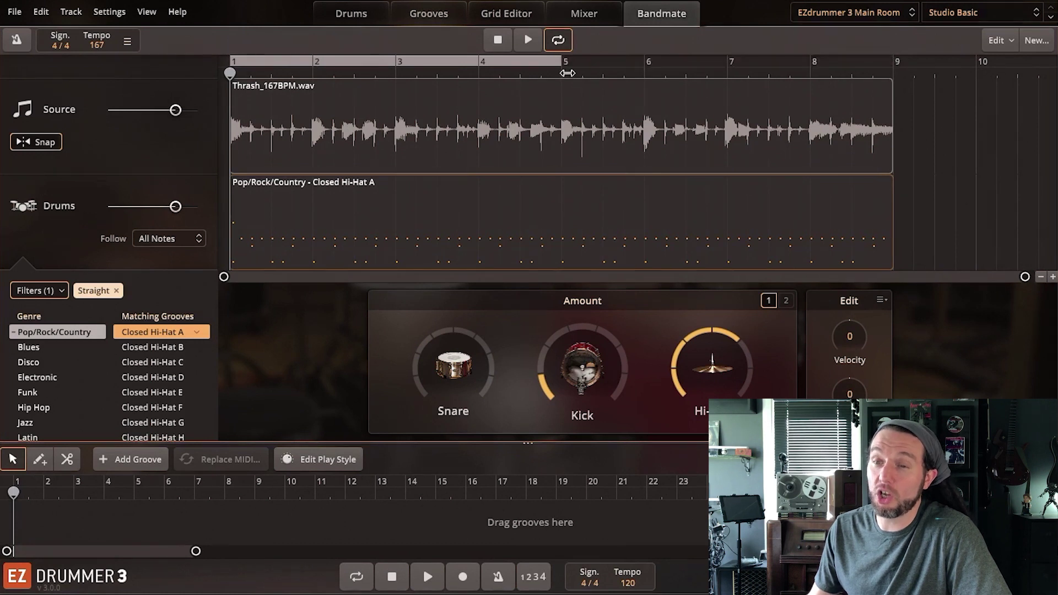
key(space)
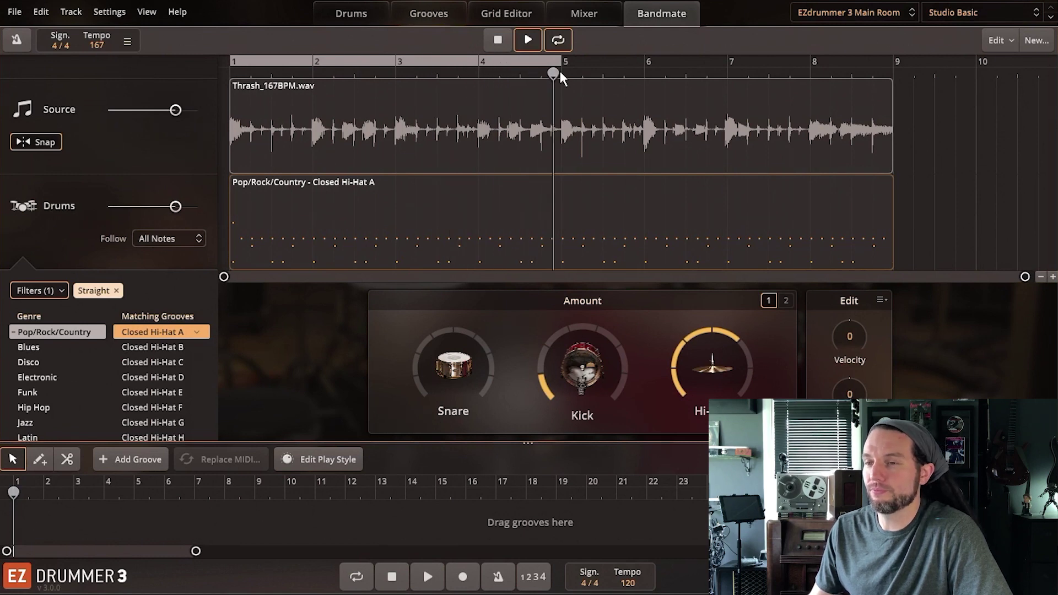
Step: Stop playback, drop the EZkeys MIDI part onto the Bandmate track and play it
click(506, 45)
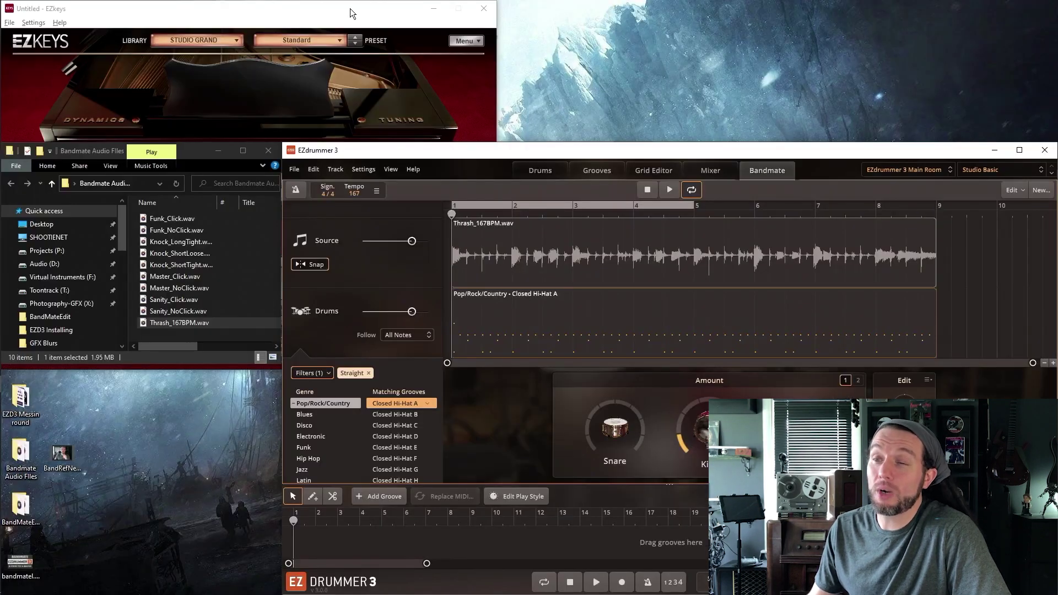
click(350, 8)
drag(200, 283, 650, 280)
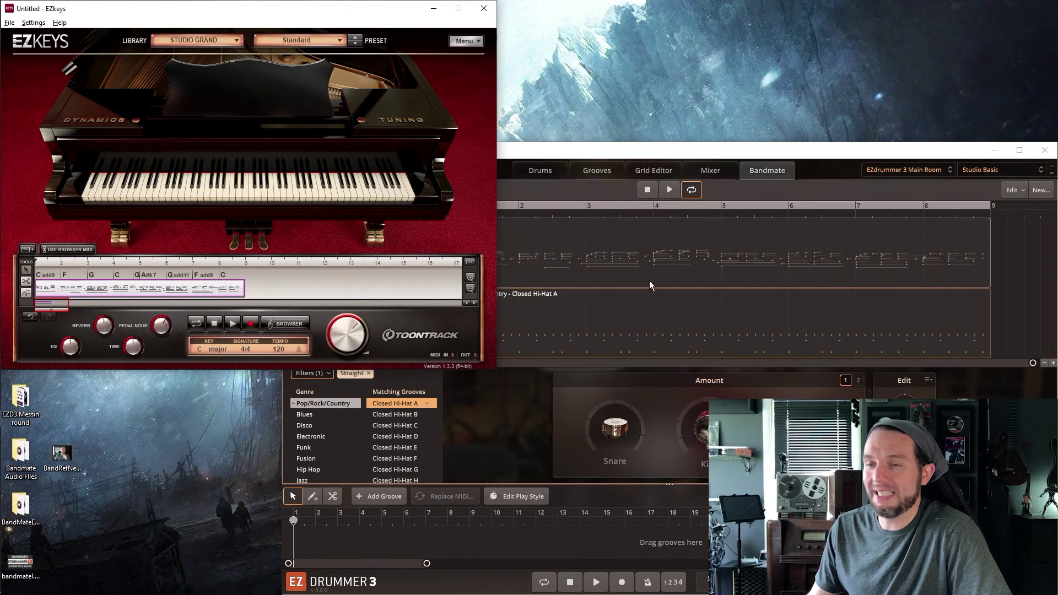
click(594, 153)
key(space)
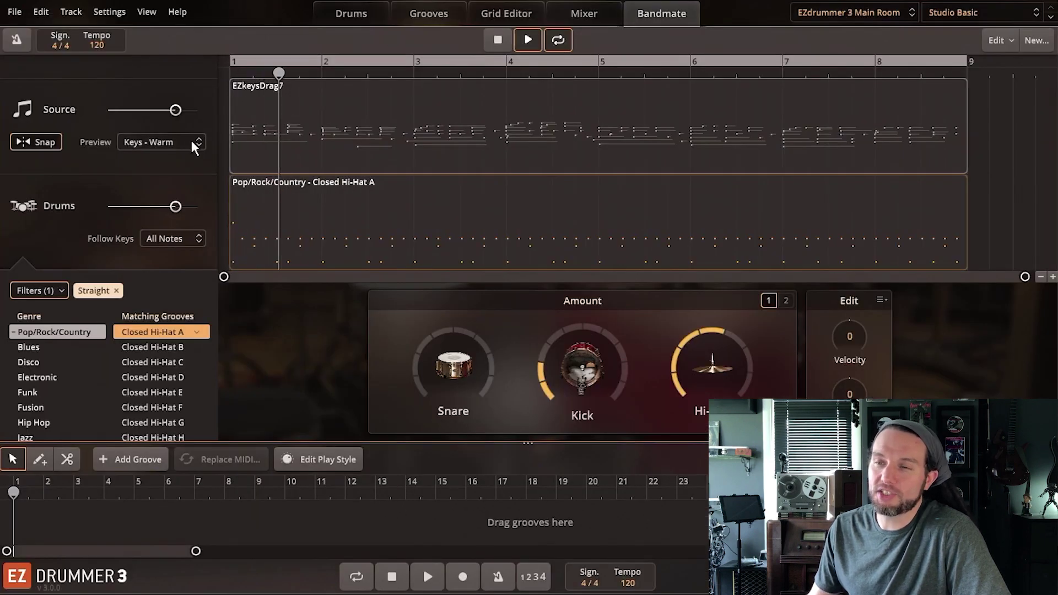
Step: Audition the preview sounds Bass - Solid and Keys - Brass, settling on Keys - Digital
click(420, 265)
click(170, 211)
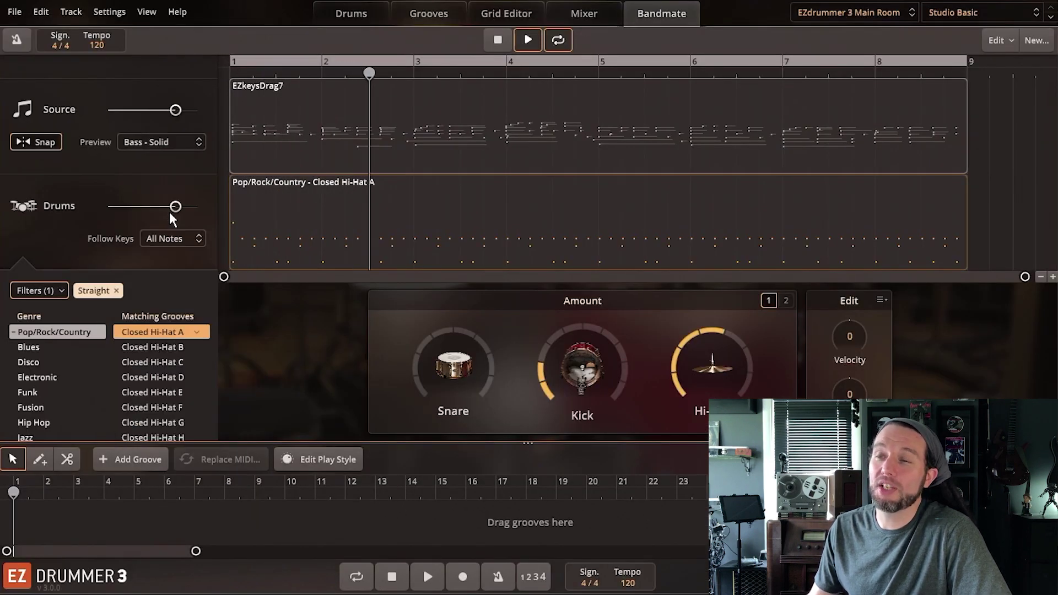
click(174, 142)
click(147, 298)
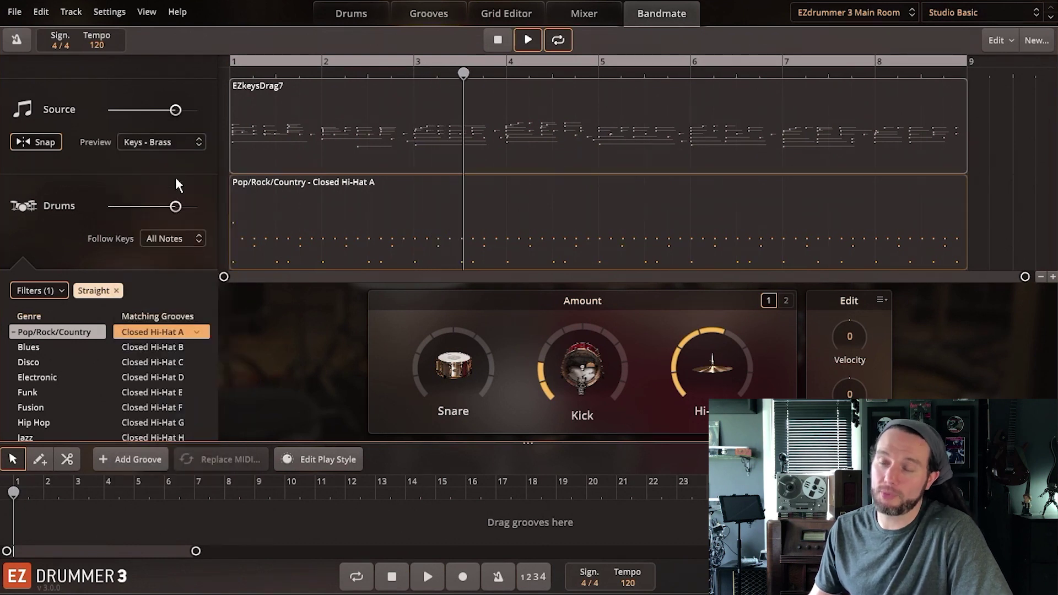
click(173, 143)
click(153, 333)
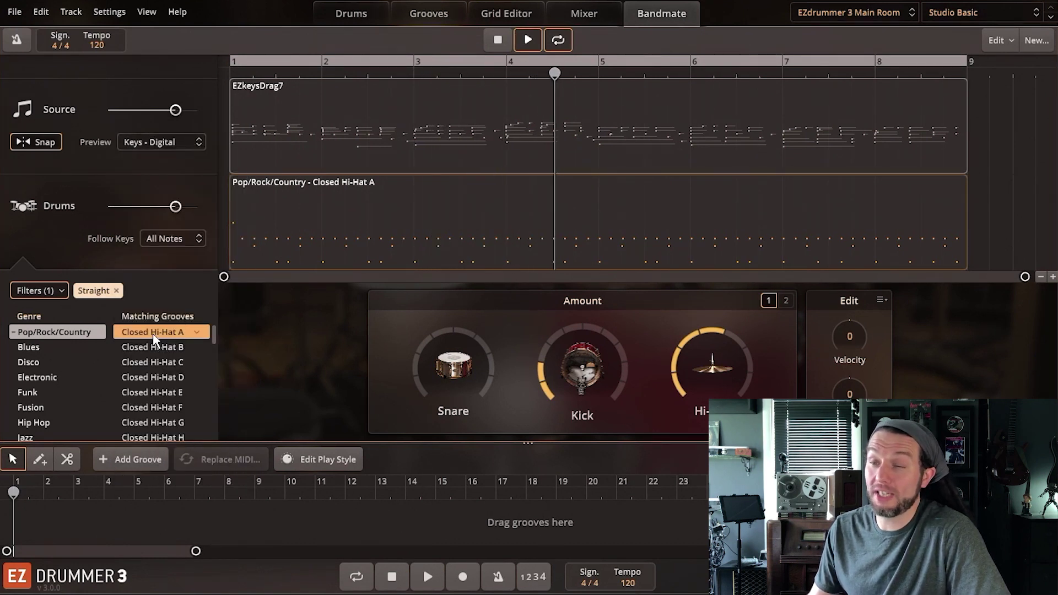
Step: Transpose the preview up one octave, then restore it to Original
click(173, 144)
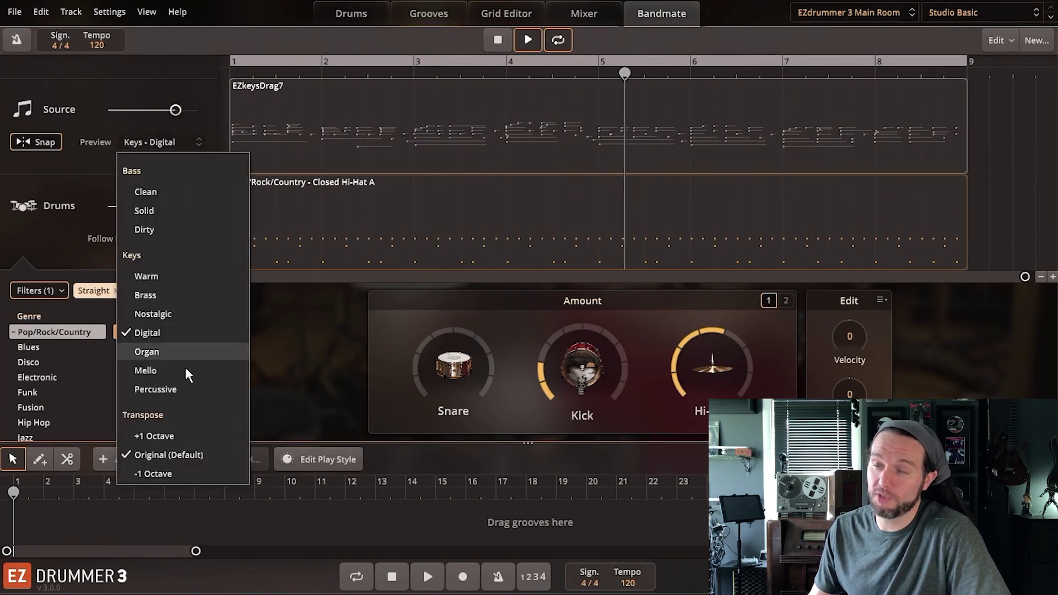
click(177, 436)
click(178, 143)
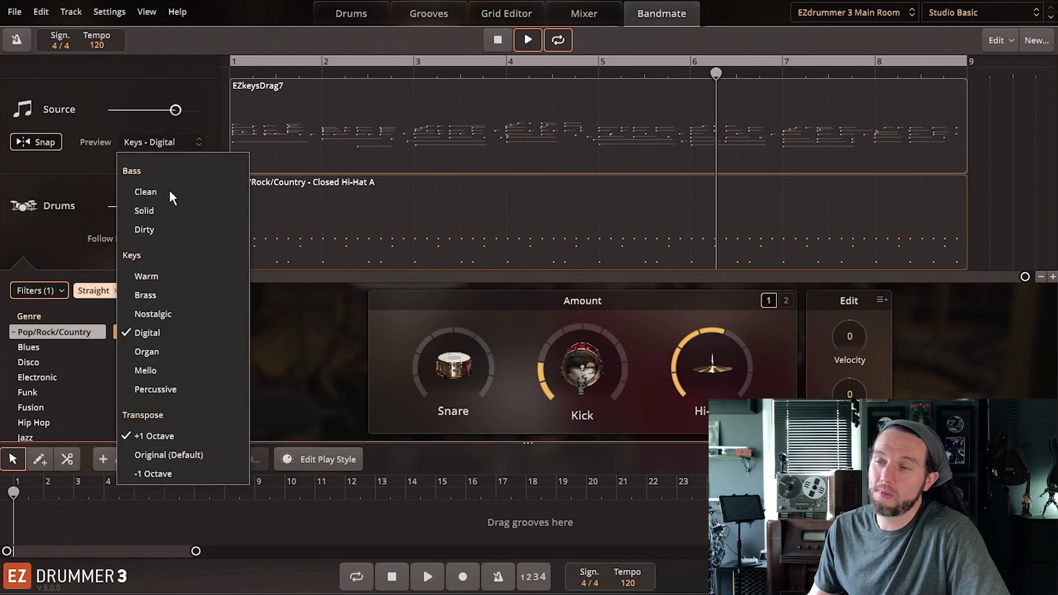
click(176, 452)
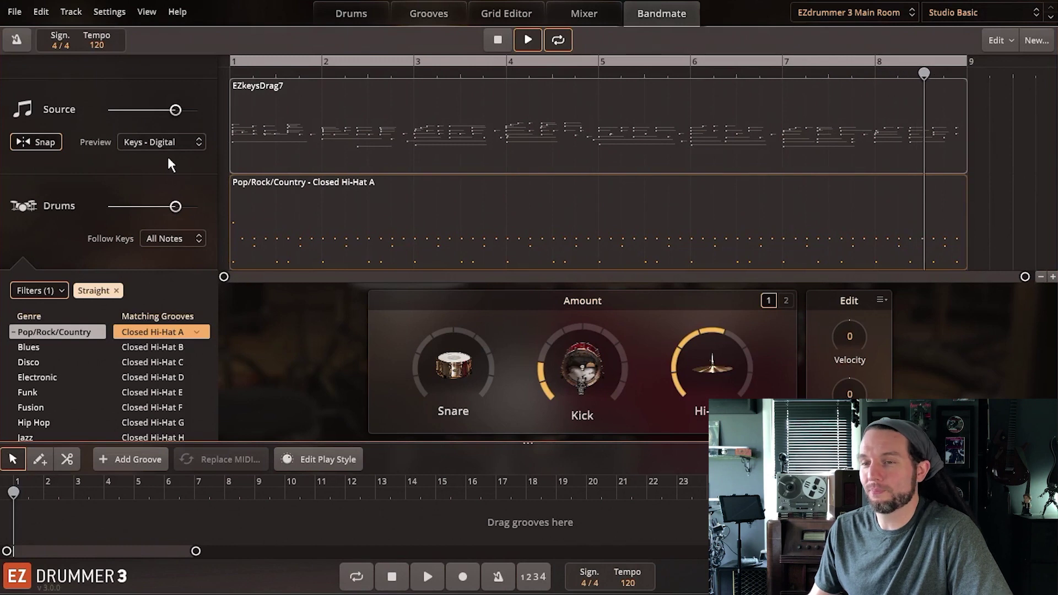
Step: Load Funk_Click.wav as the bandmate at the estimated 106 BPM and play it
key(space)
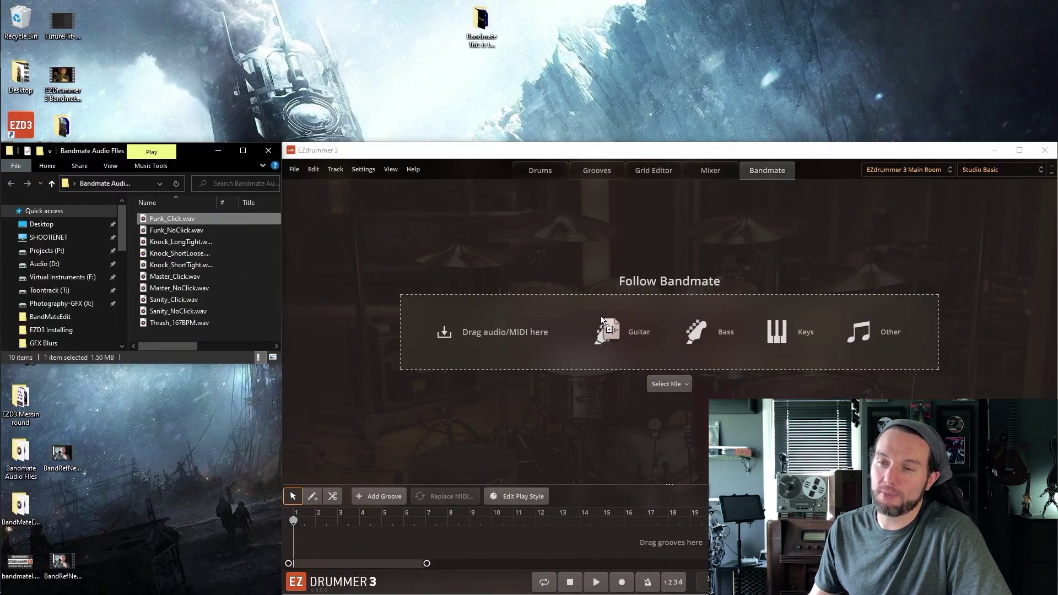
drag(602, 319, 607, 328)
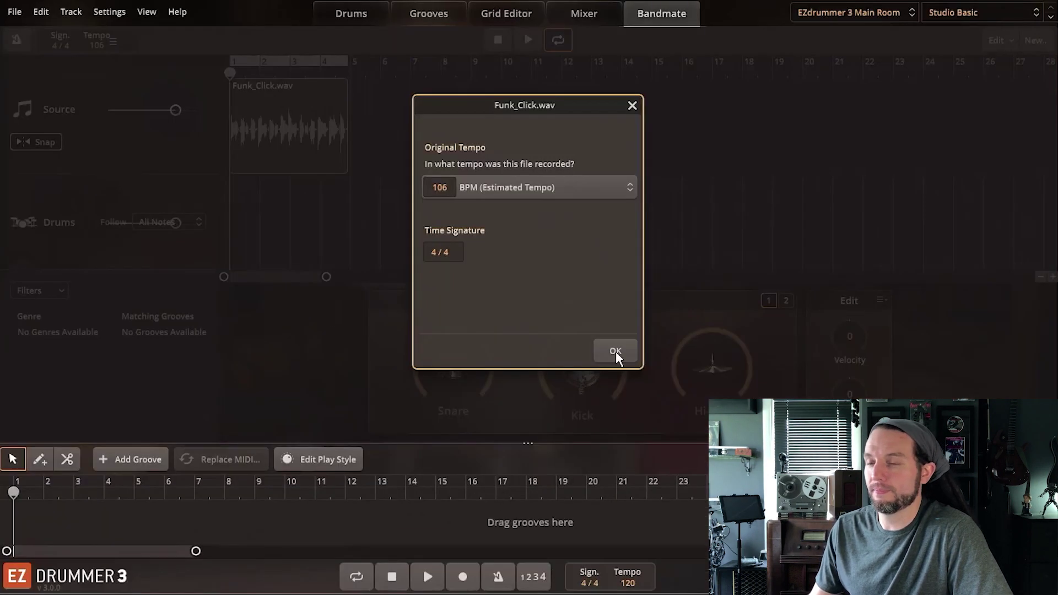
click(733, 418)
key(space)
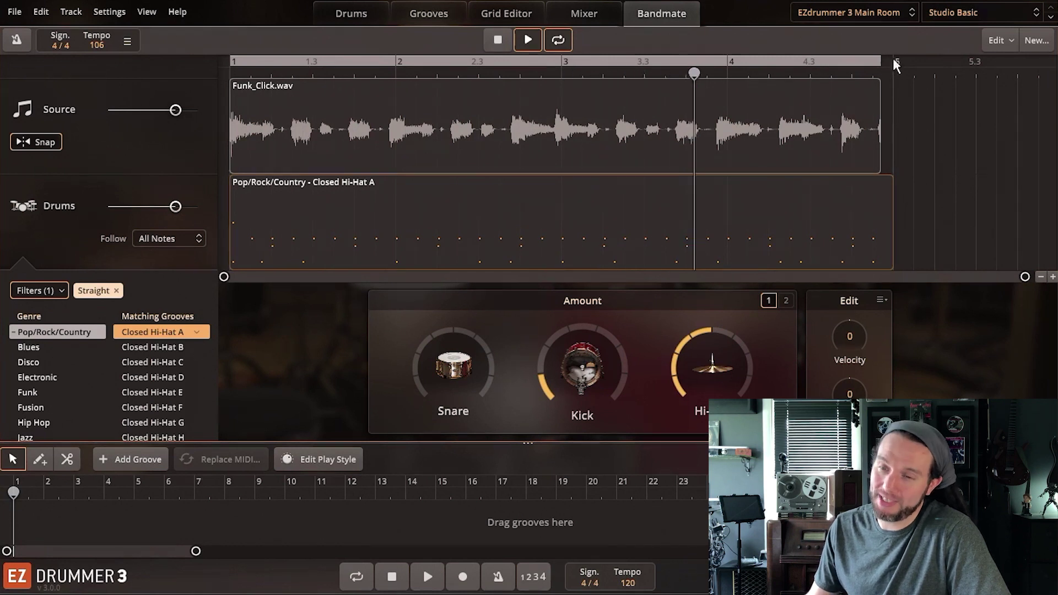
Step: Change the song tempo to 108 BPM
double_click(97, 44)
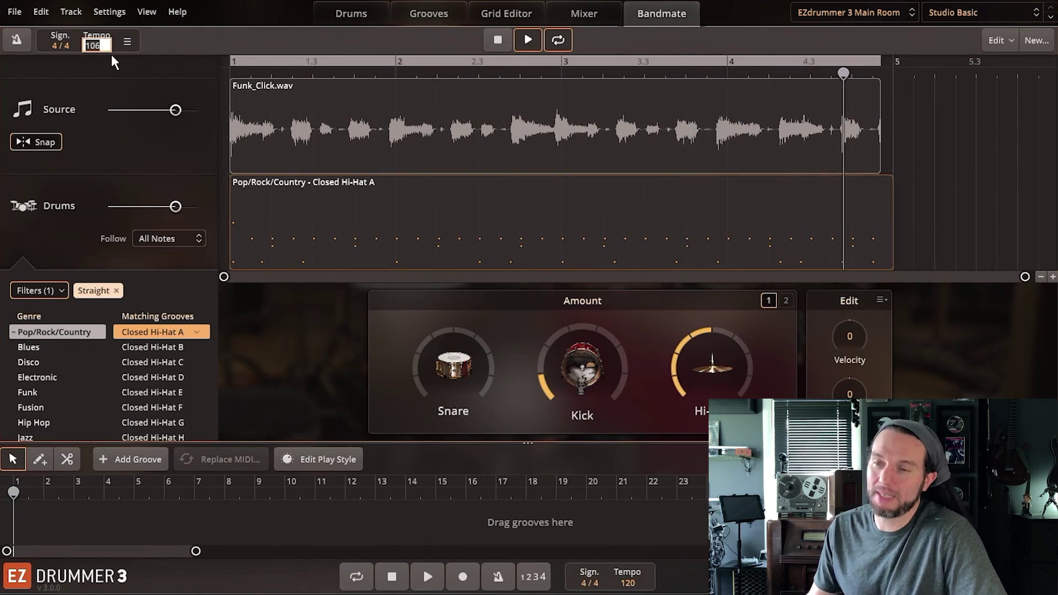
text(108)
key(Return)
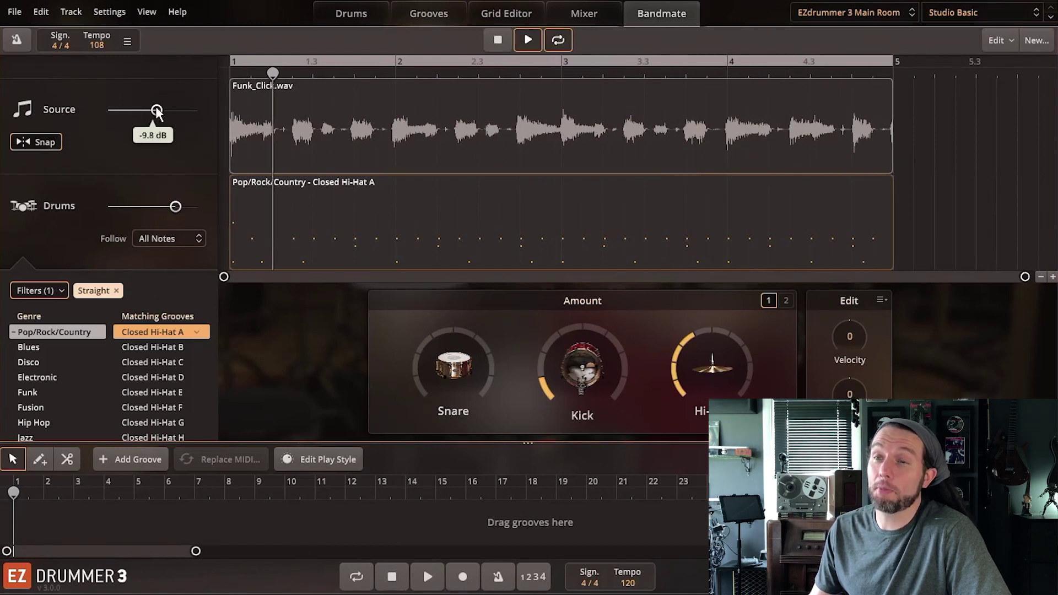
Step: Adjust the level balance and experiment with trimming and moving the audio and drum clips
drag(175, 219, 148, 209)
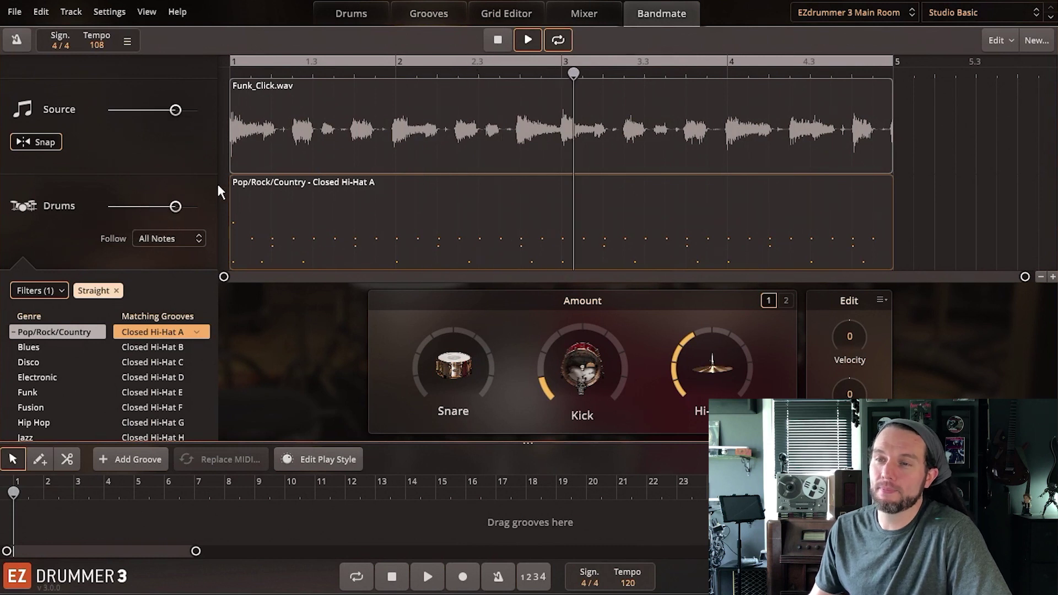
mouse_move(231, 151)
mouse_down()
mouse_move(312, 152)
mouse_move(230, 159)
mouse_up()
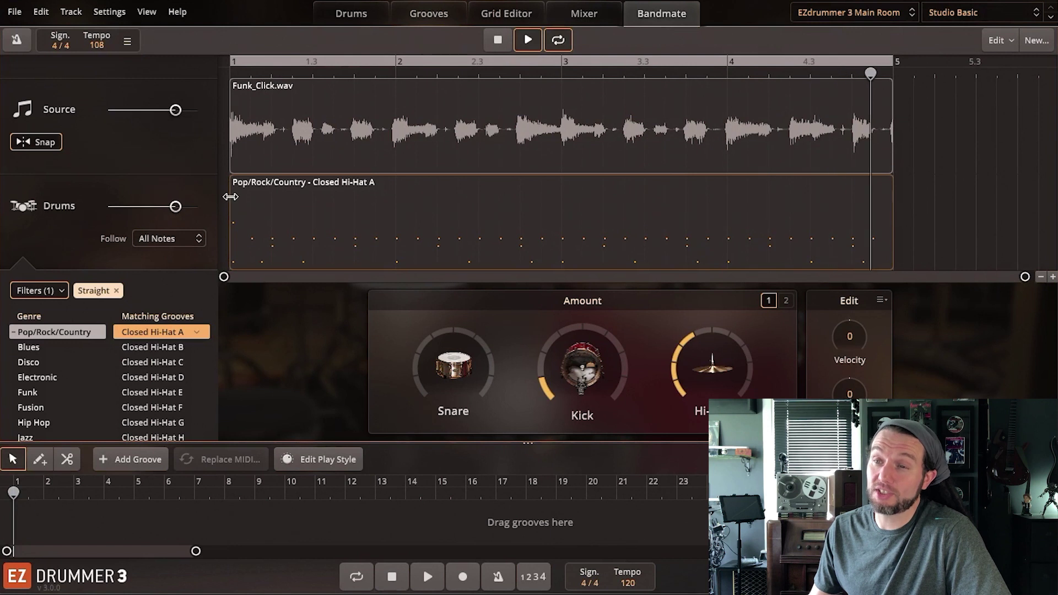
mouse_move(229, 198)
mouse_down()
mouse_move(292, 196)
mouse_move(228, 199)
mouse_up()
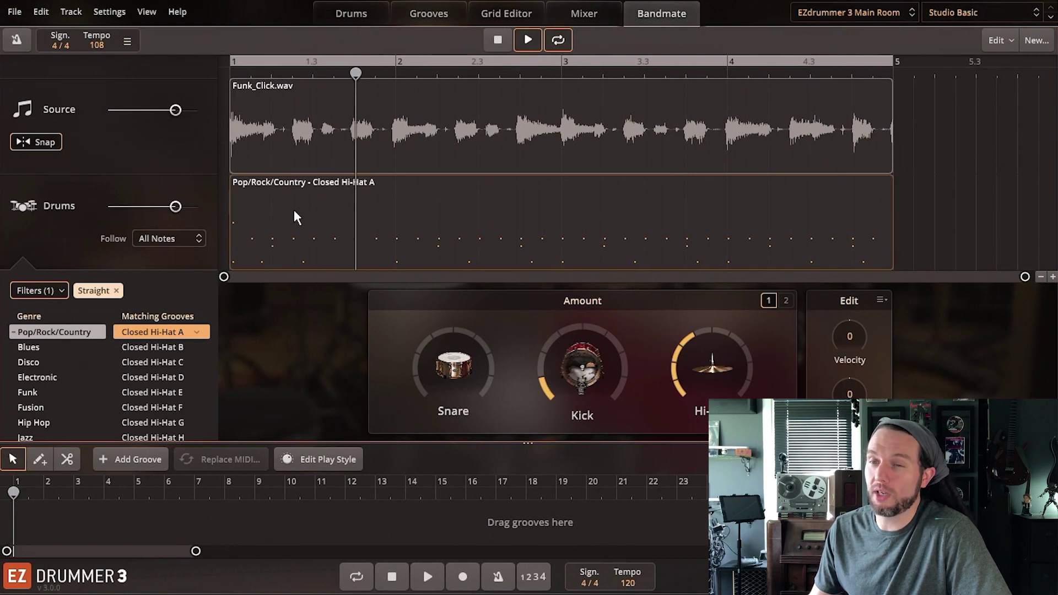
click(309, 220)
drag(428, 151, 451, 141)
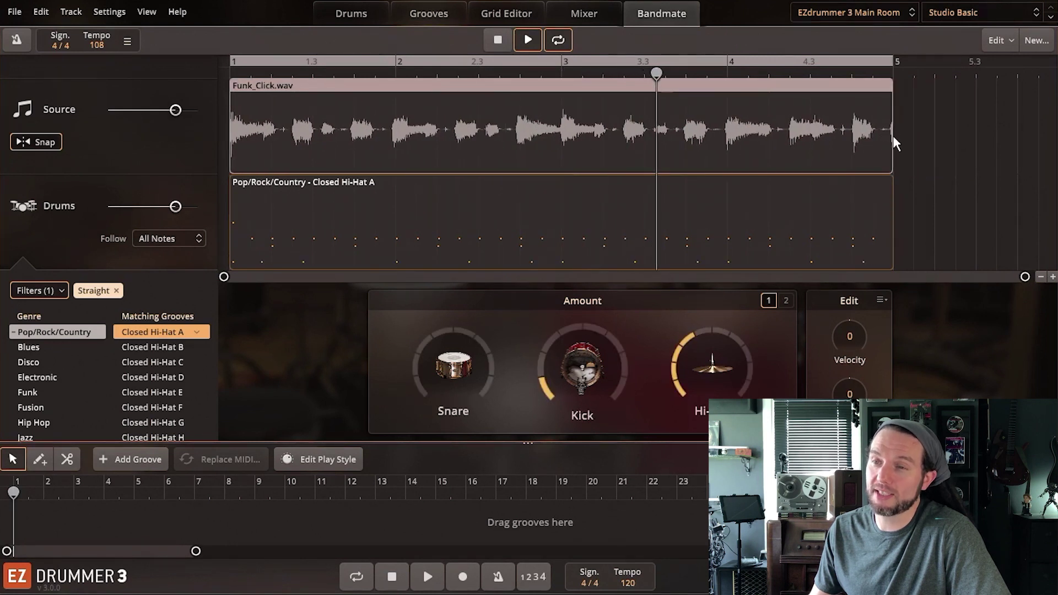
mouse_move(894, 136)
mouse_down()
mouse_move(832, 138)
mouse_move(891, 143)
mouse_up()
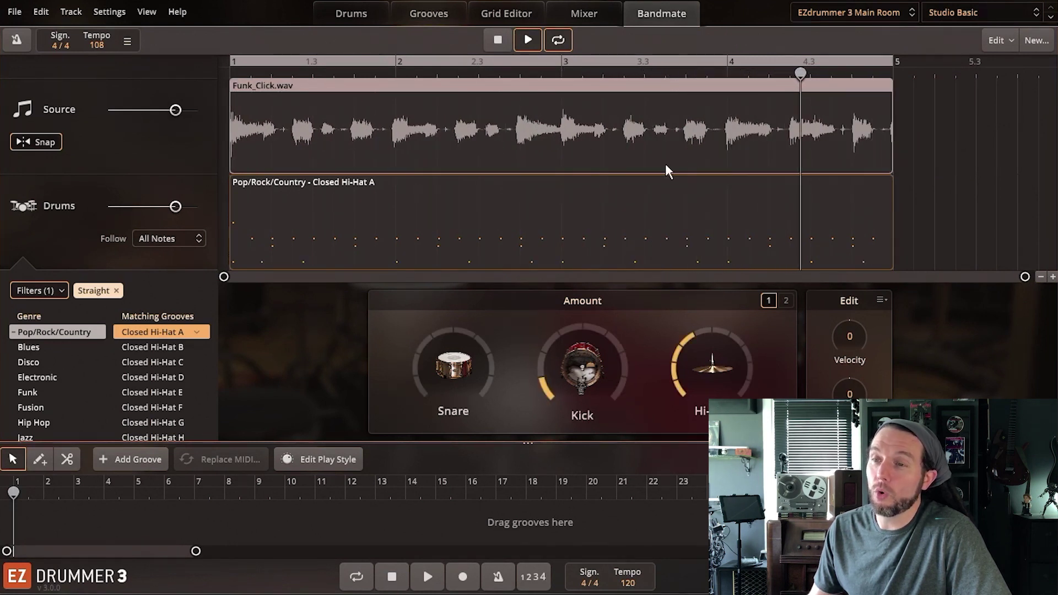
Step: Turn Snap off and move the drum groove and Funk_Click.wav clip starts later
click(40, 140)
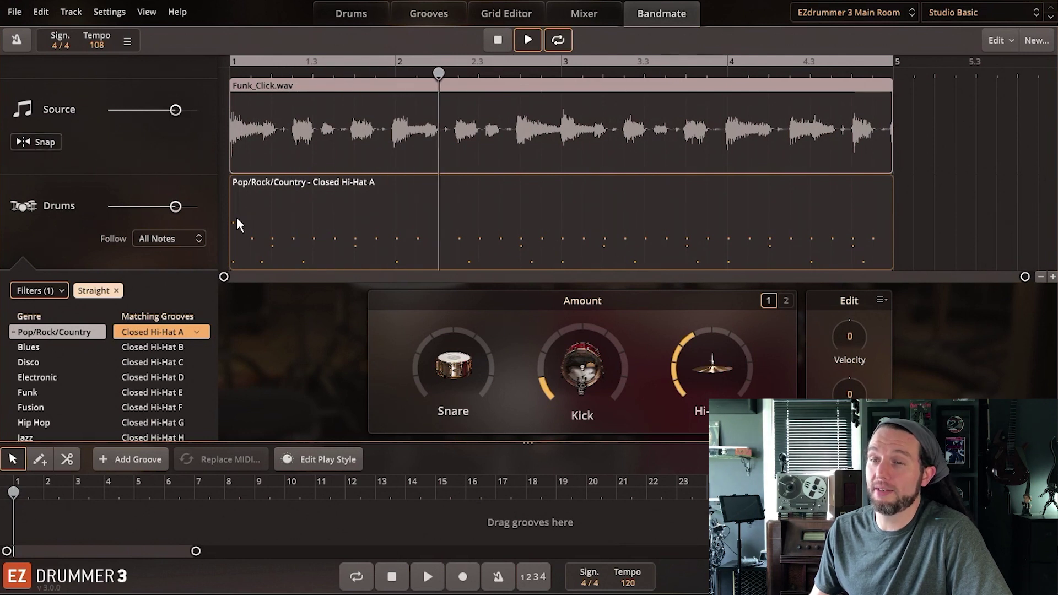
drag(232, 217, 251, 218)
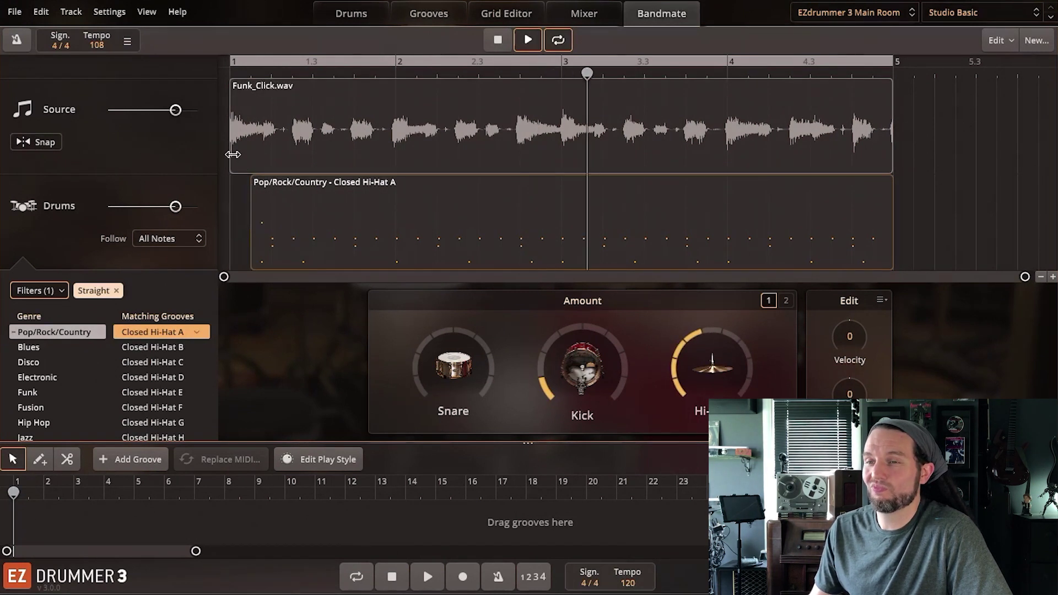
drag(231, 154, 247, 153)
Step: Play guitar and drums together with the drums following All Notes
click(526, 40)
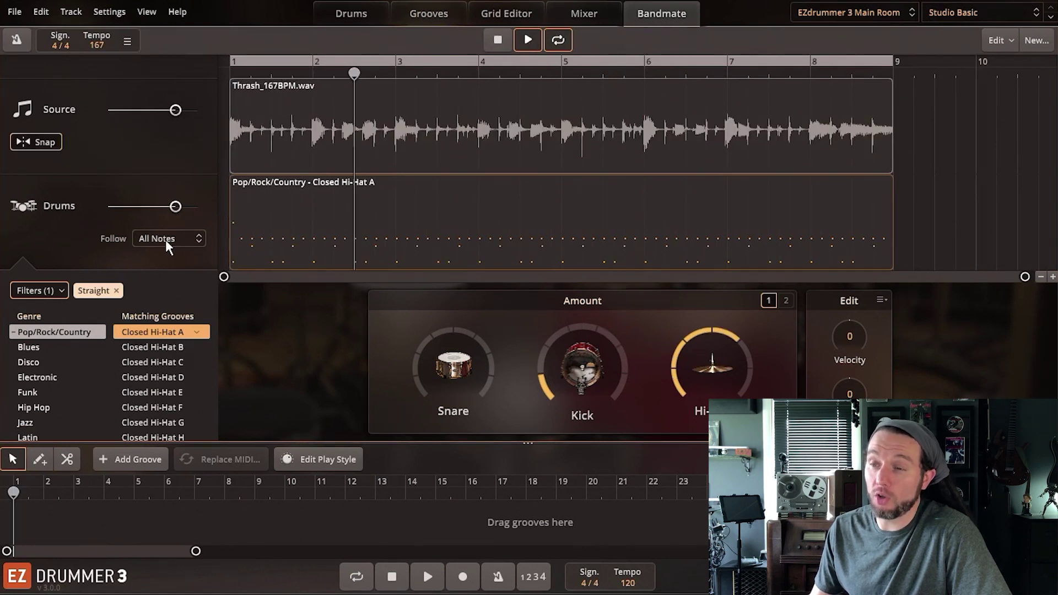
click(162, 237)
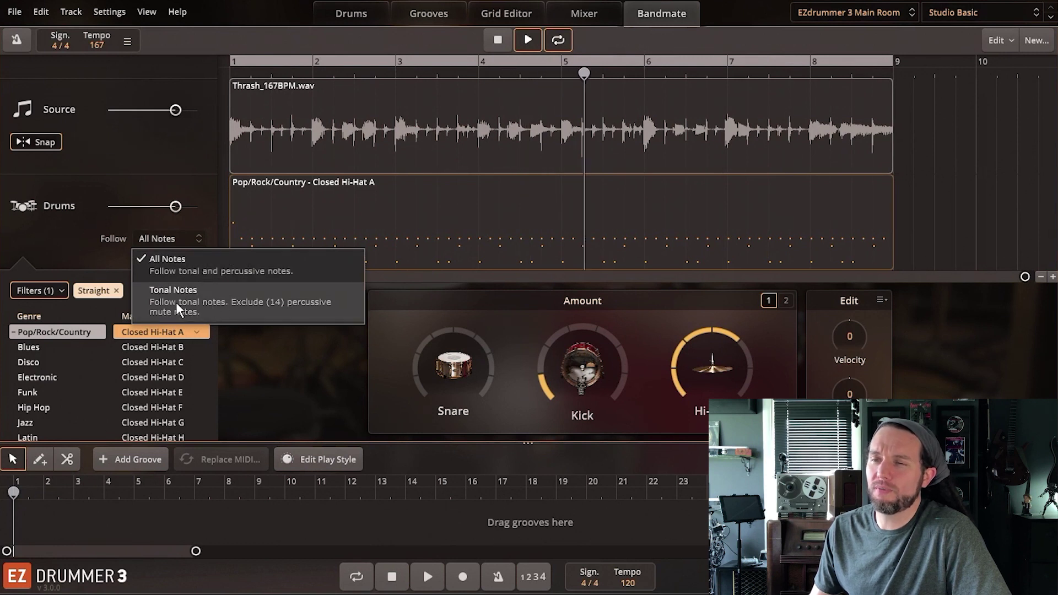
click(323, 254)
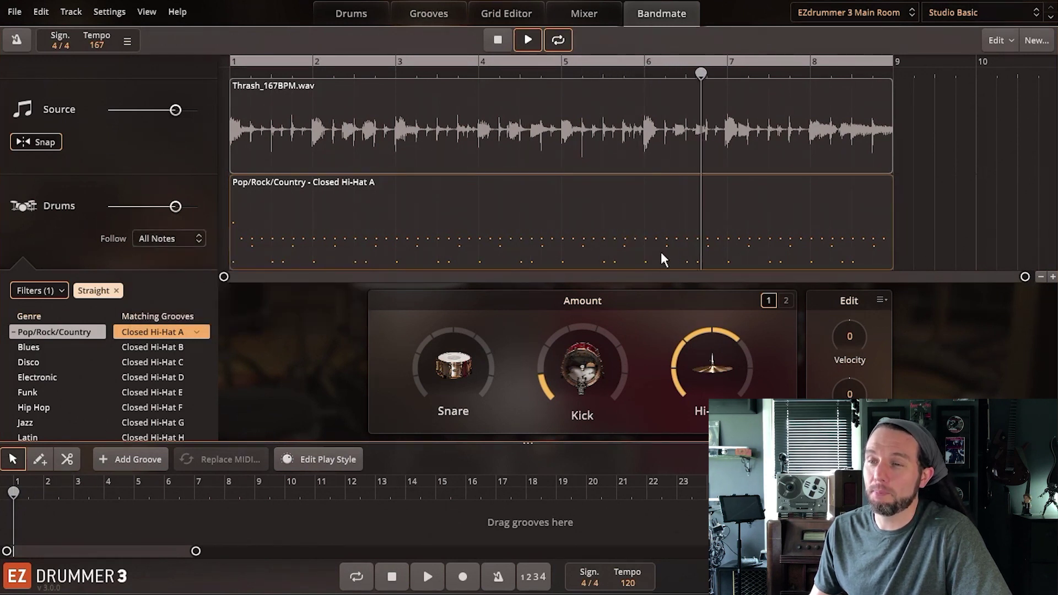
Step: Compare Tonal Notes against All Notes for the Sanity_Click and Funk_Click sources
click(168, 238)
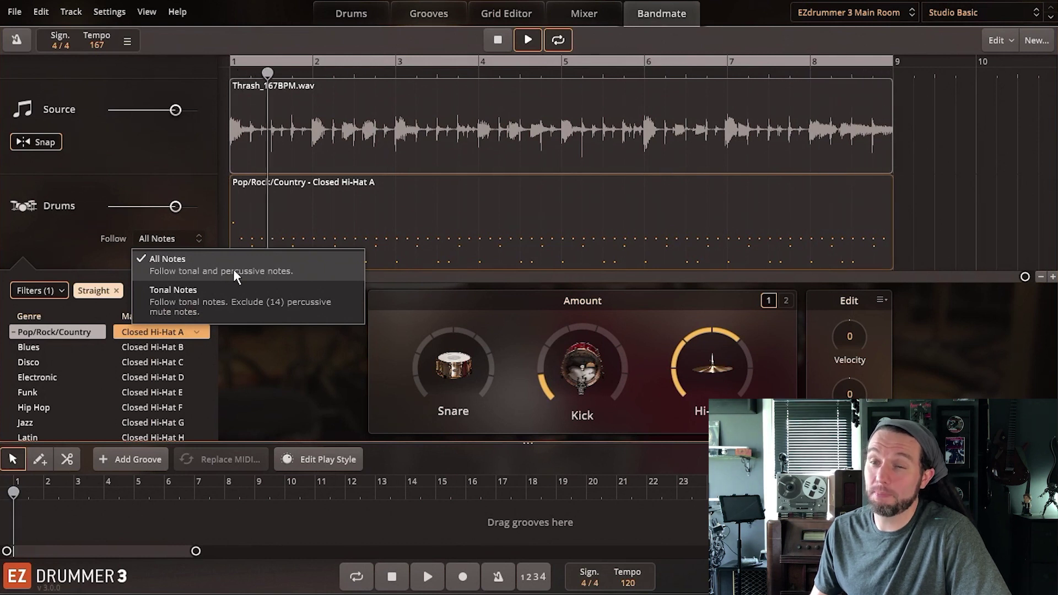
click(212, 296)
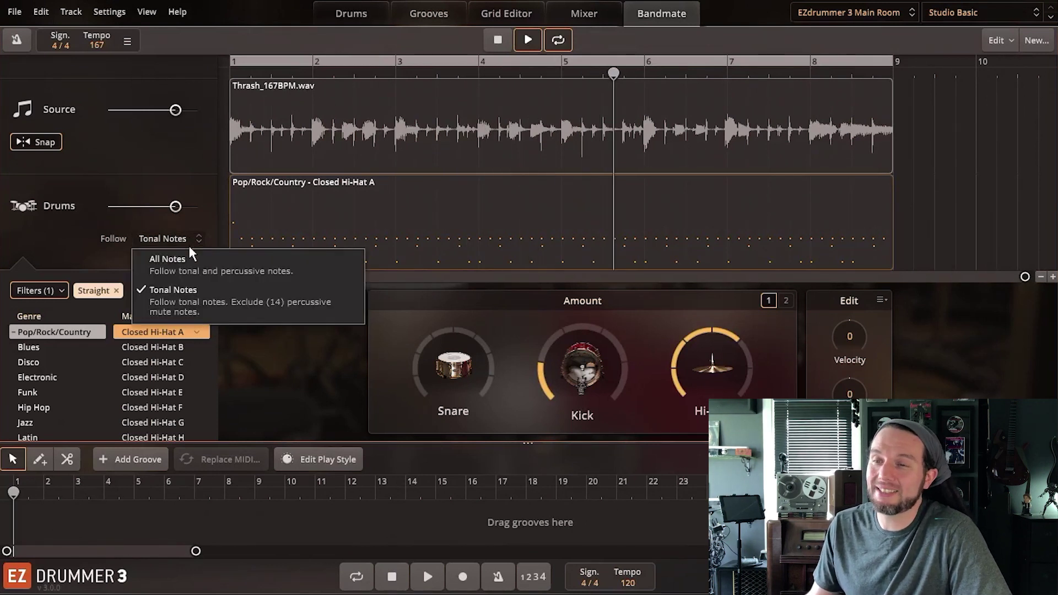
click(187, 262)
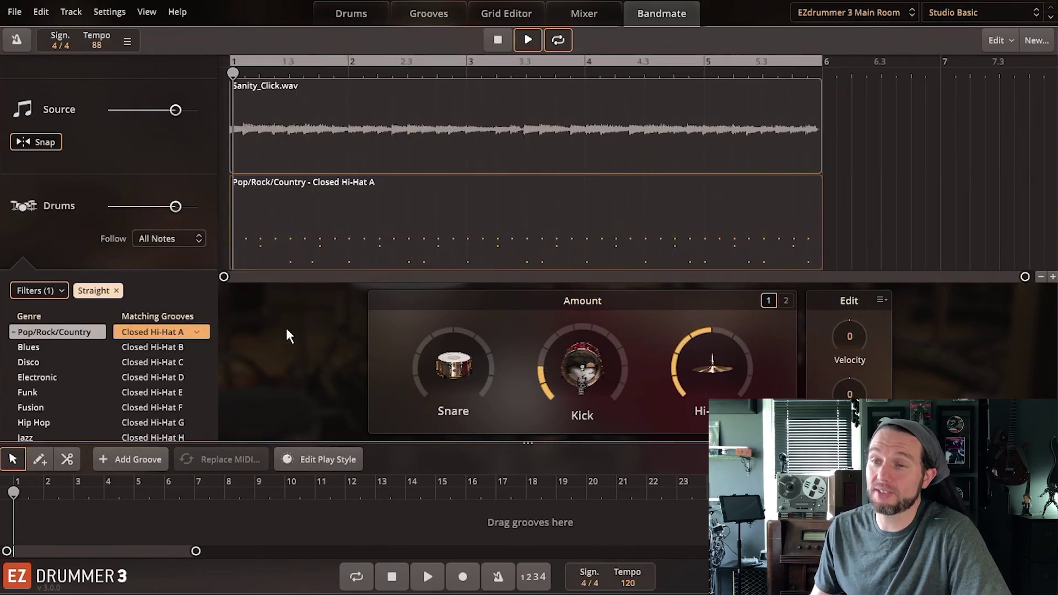
click(180, 236)
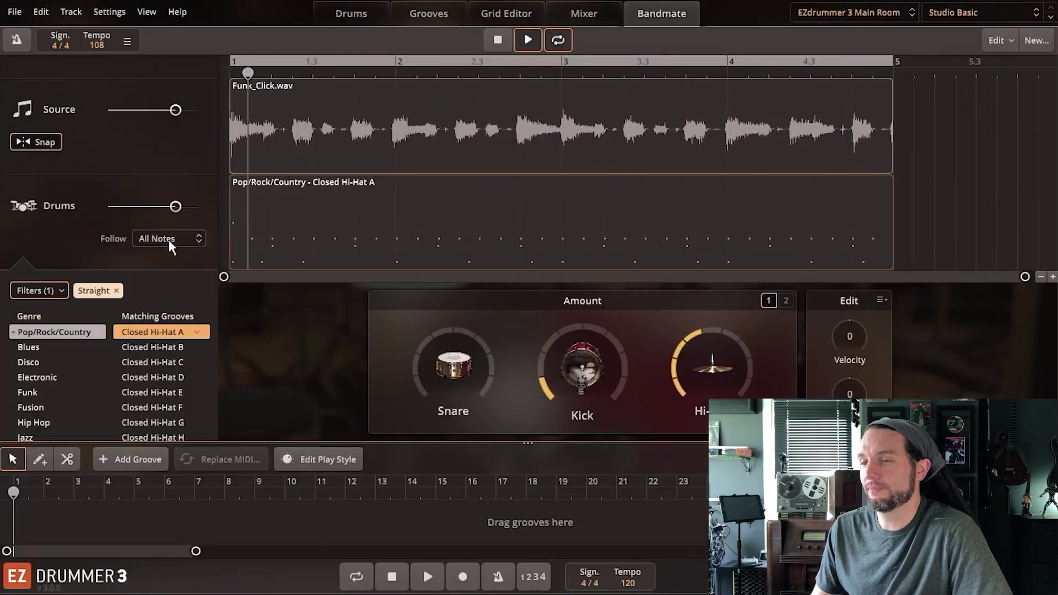
click(168, 240)
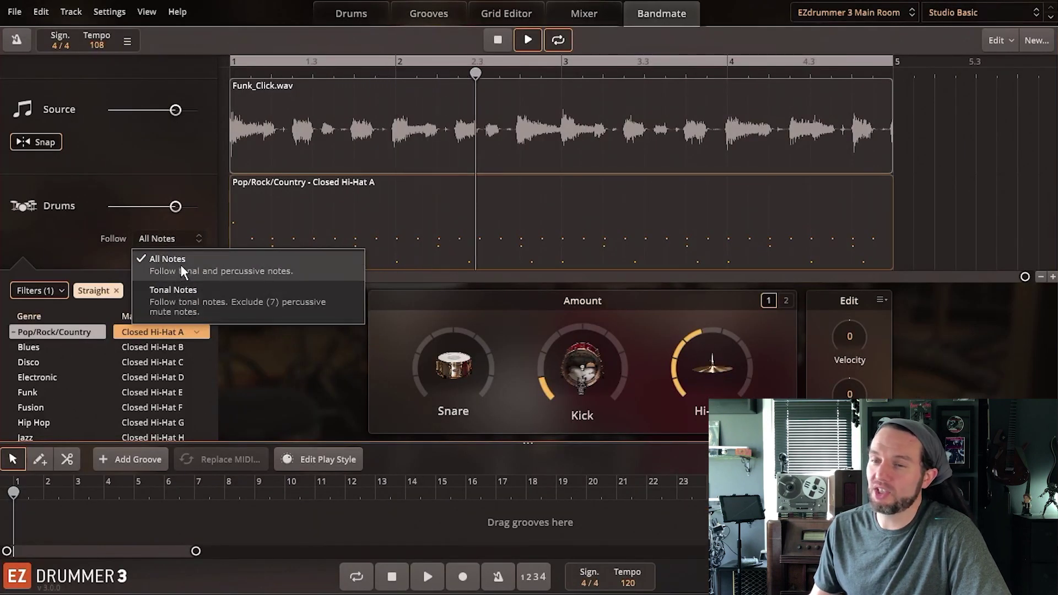
Step: Keep All Notes, collapse the song track and turn on the metronome
click(180, 266)
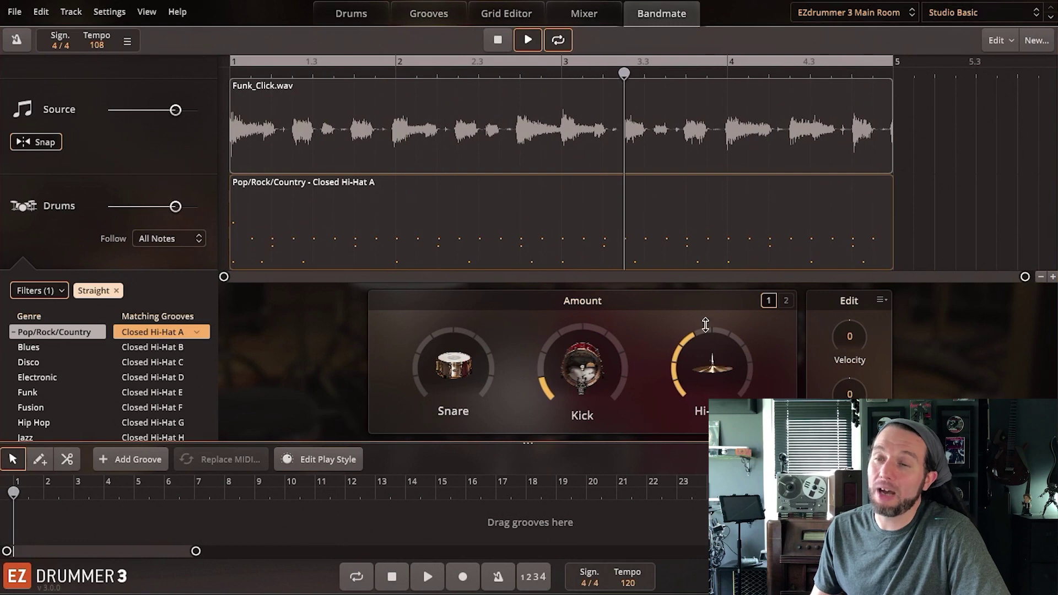
click(527, 442)
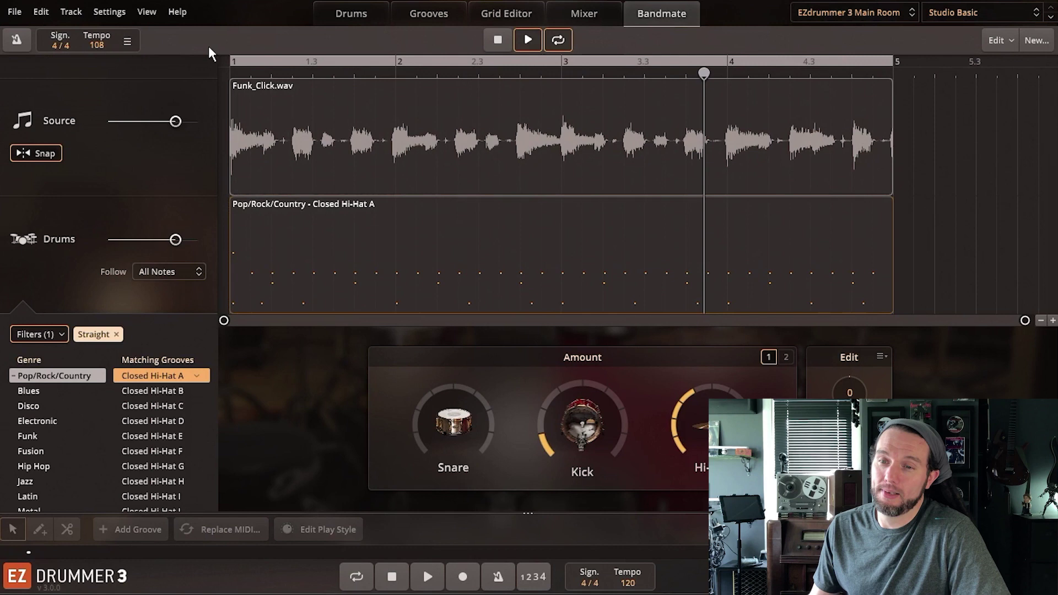
click(20, 41)
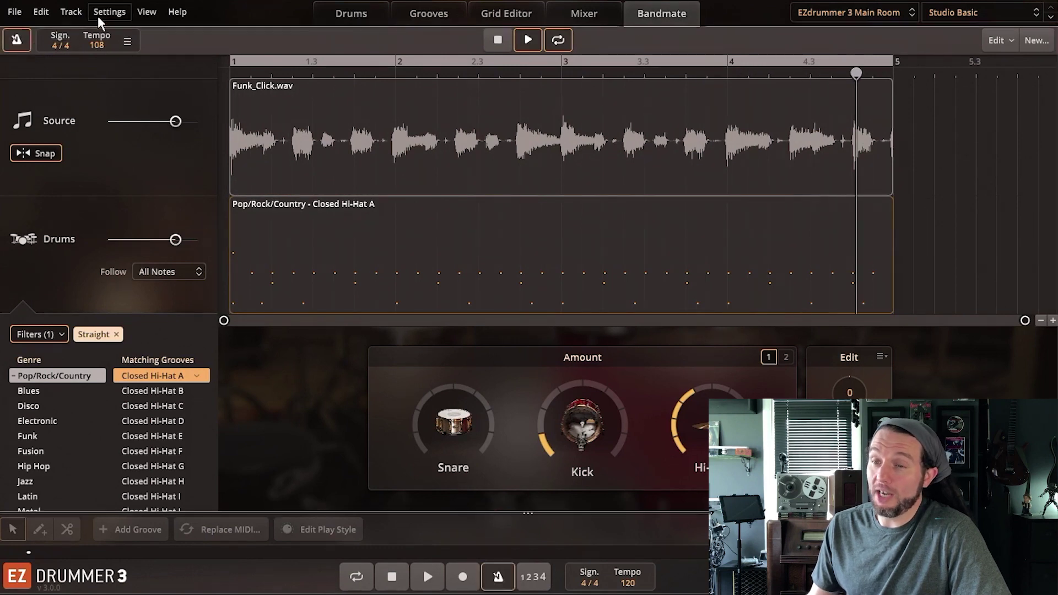
Step: Review the Metronome settings (Quarter Notes, Click 11 Hard/Soft) and toggle the click
click(99, 14)
click(116, 71)
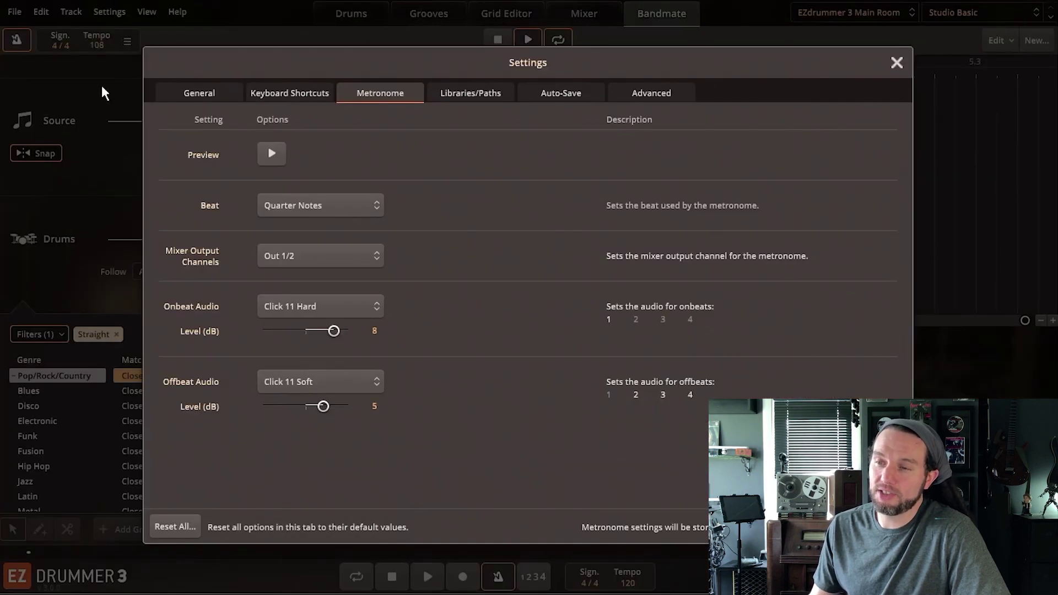
click(897, 63)
click(16, 40)
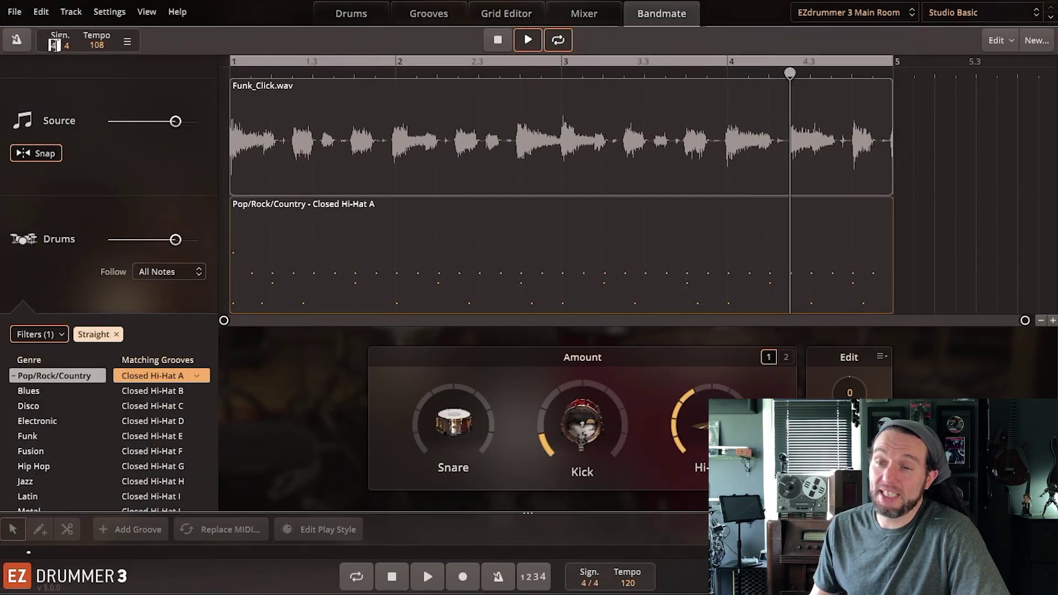
scroll(55, 44, up, 1)
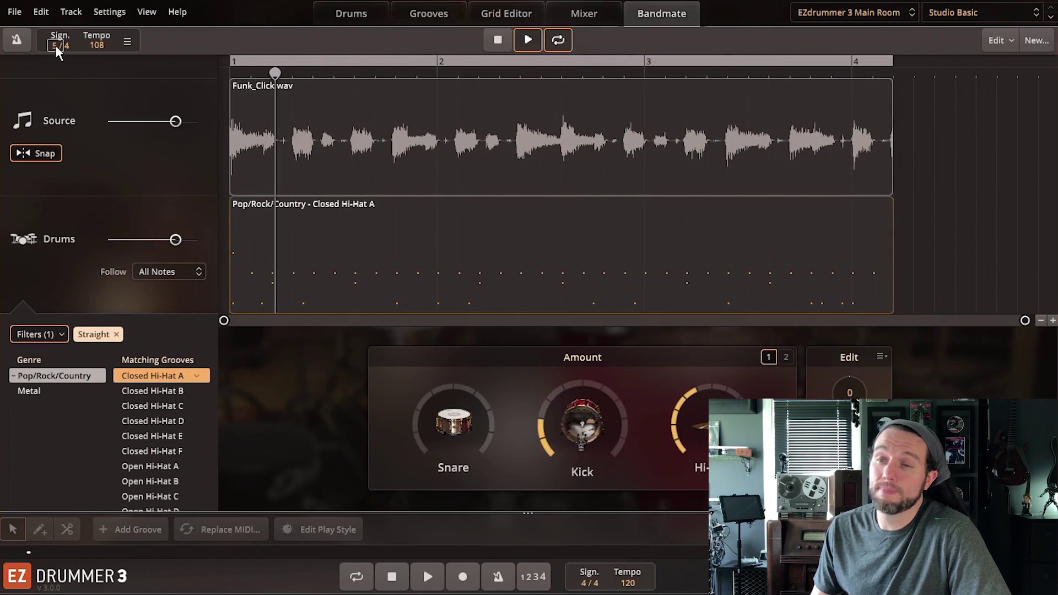
scroll(54, 45, down, 1)
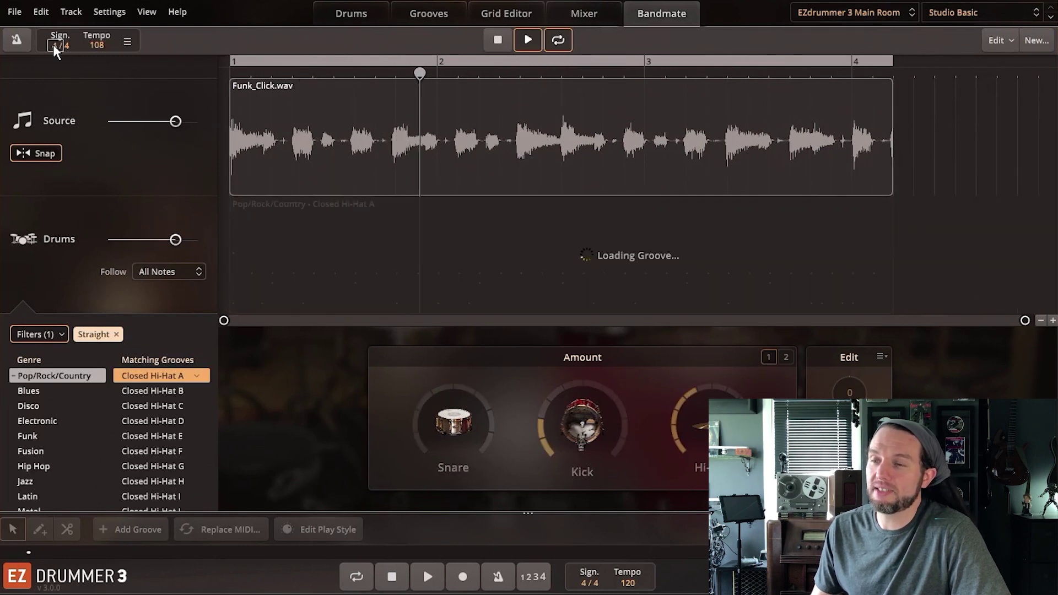
double_click(98, 44)
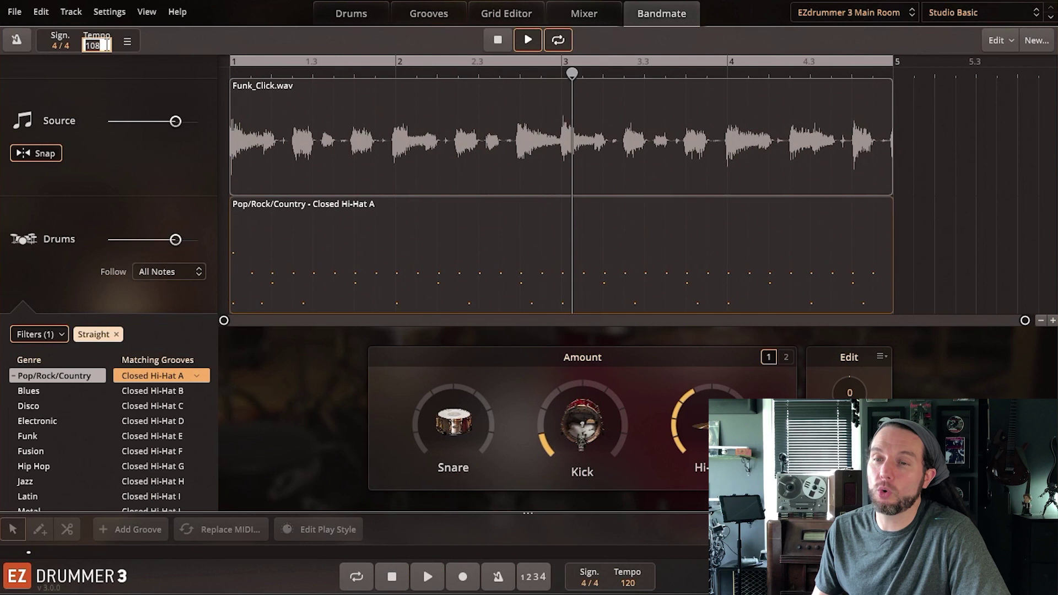
click(127, 41)
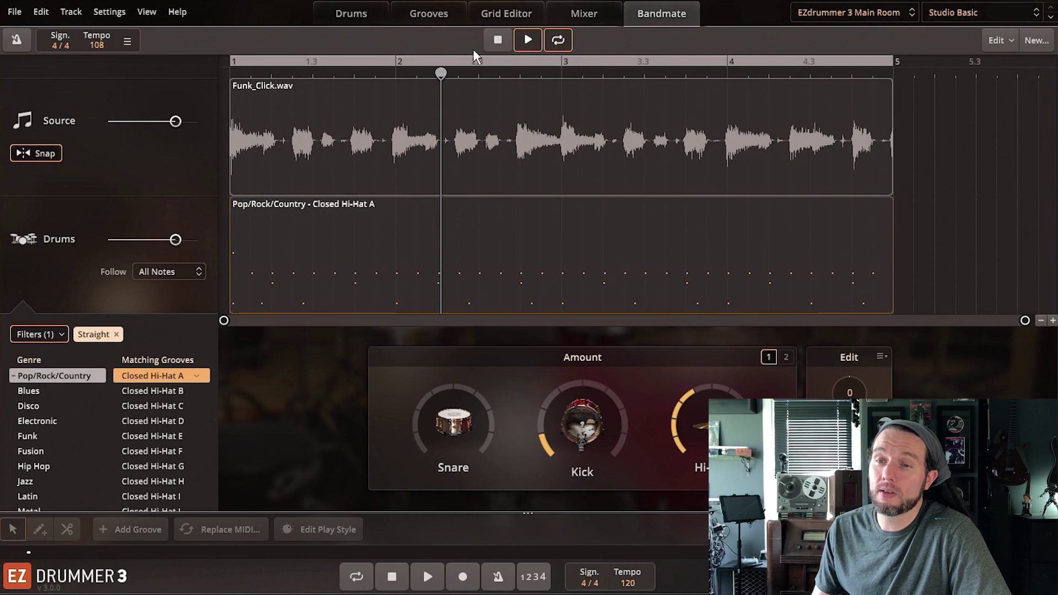
Step: Restart playback, toggle Loop off and on, then loop the whole clip from bar 1
click(497, 44)
click(524, 43)
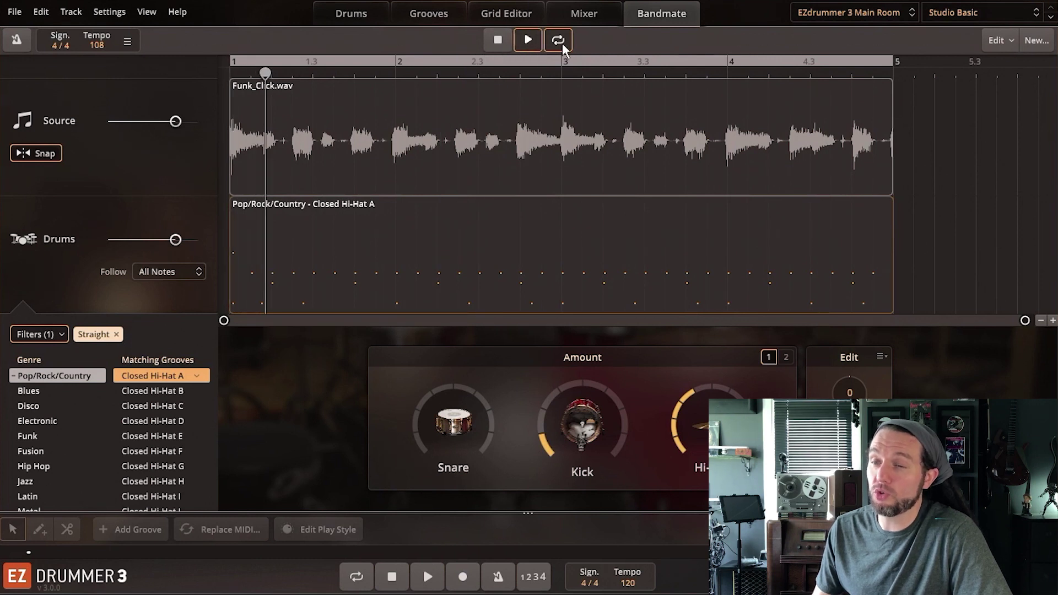
click(563, 43)
click(560, 41)
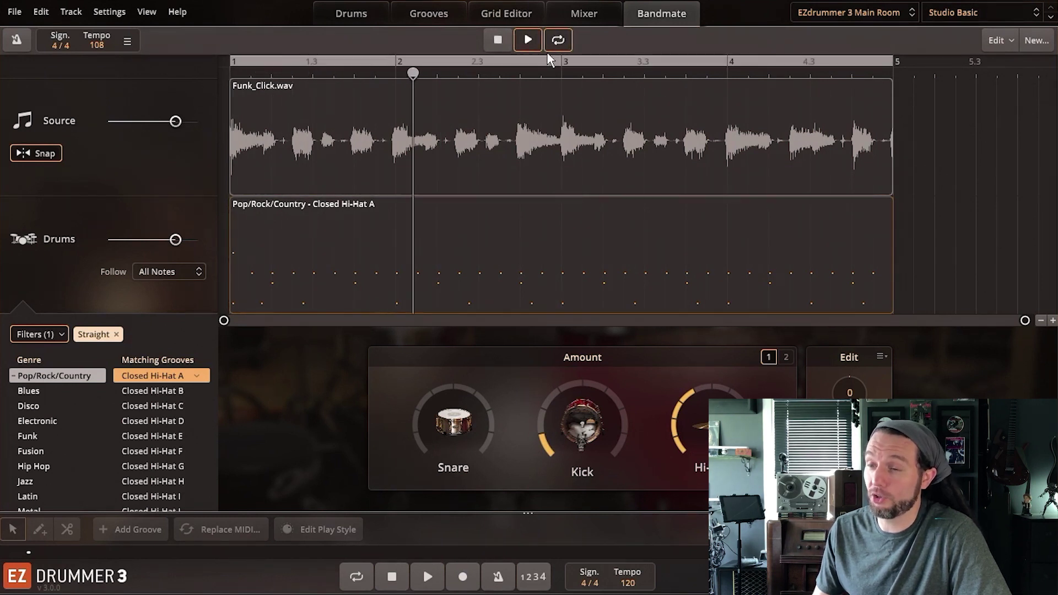
drag(527, 66, 464, 70)
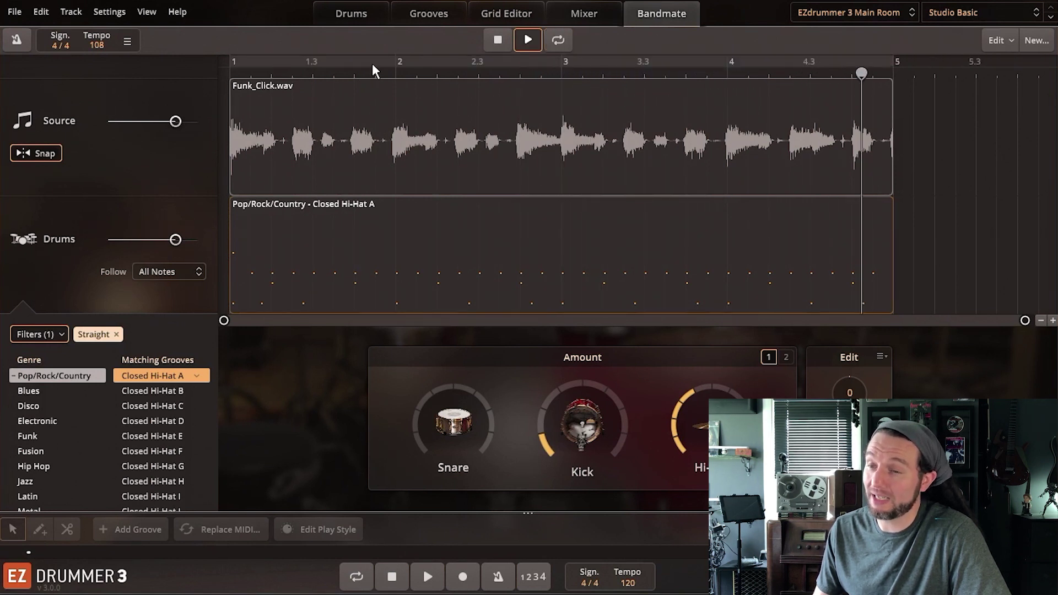
key(l)
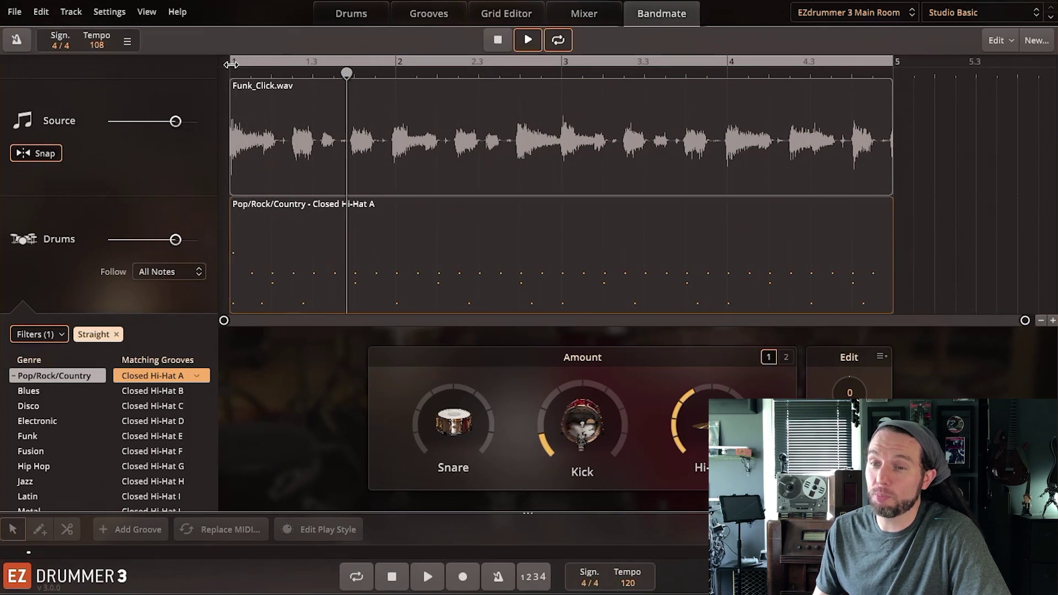
Step: Set the loop to start at bar 3 and fine-tune its end point
drag(258, 65, 559, 72)
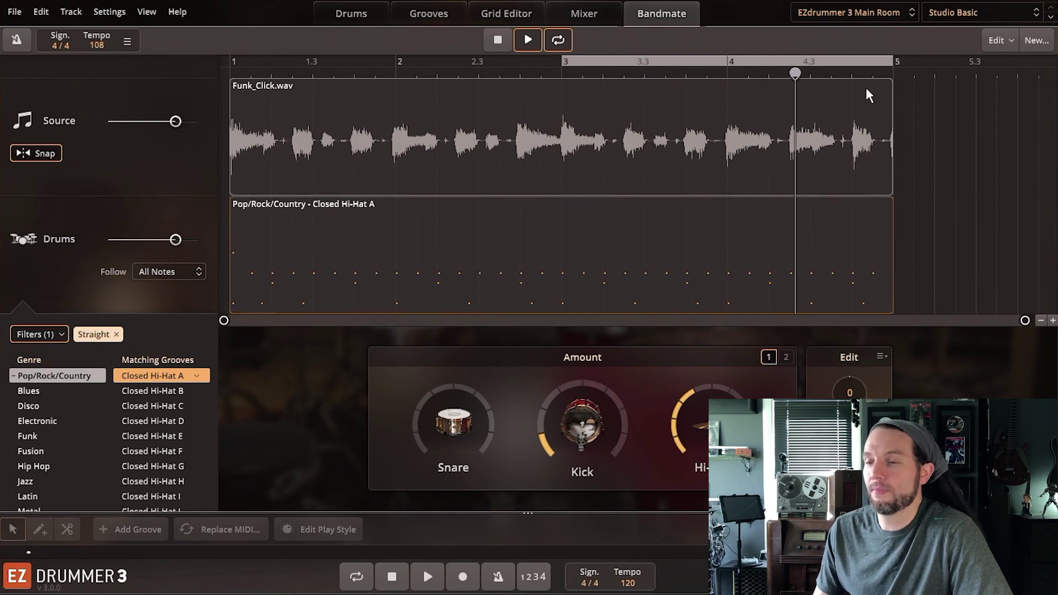
drag(895, 62, 771, 63)
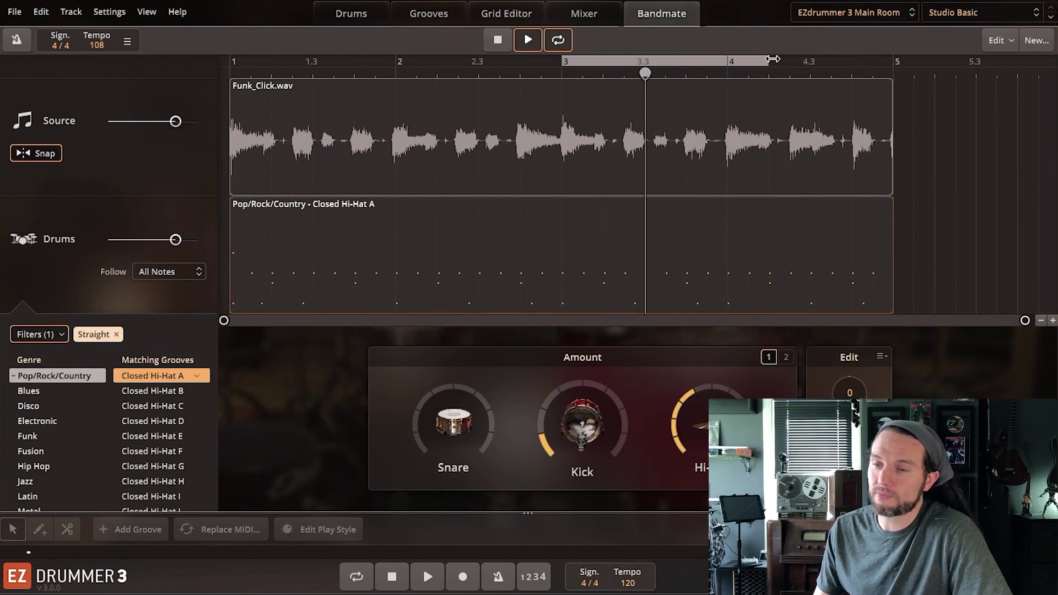
drag(769, 62, 894, 77)
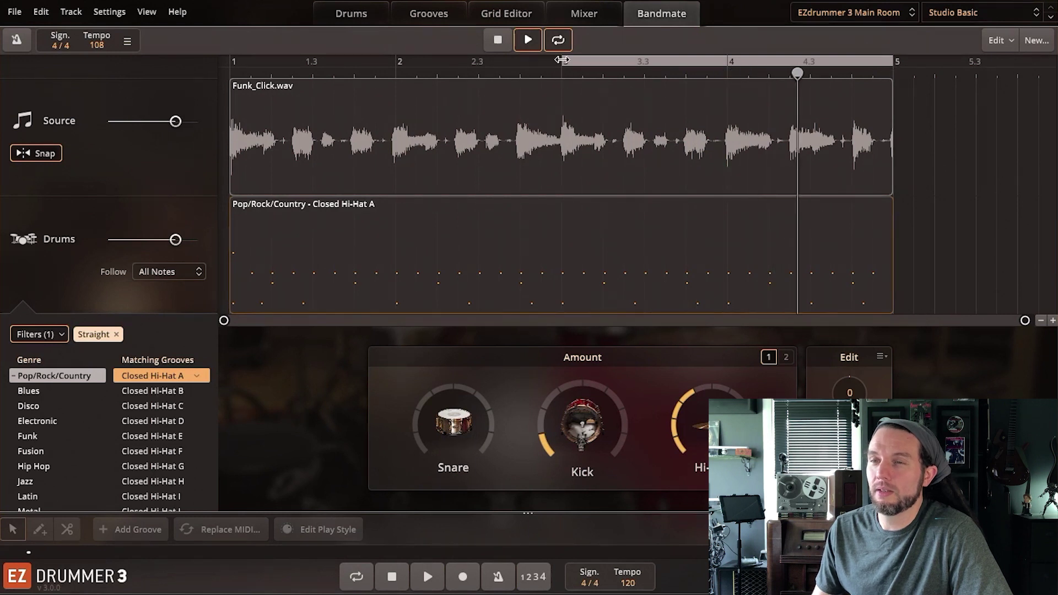
Step: Stretch the loop back to bar 1, stop playback and Tap2Find the hi-hat groove
drag(561, 79, 198, 80)
click(1002, 43)
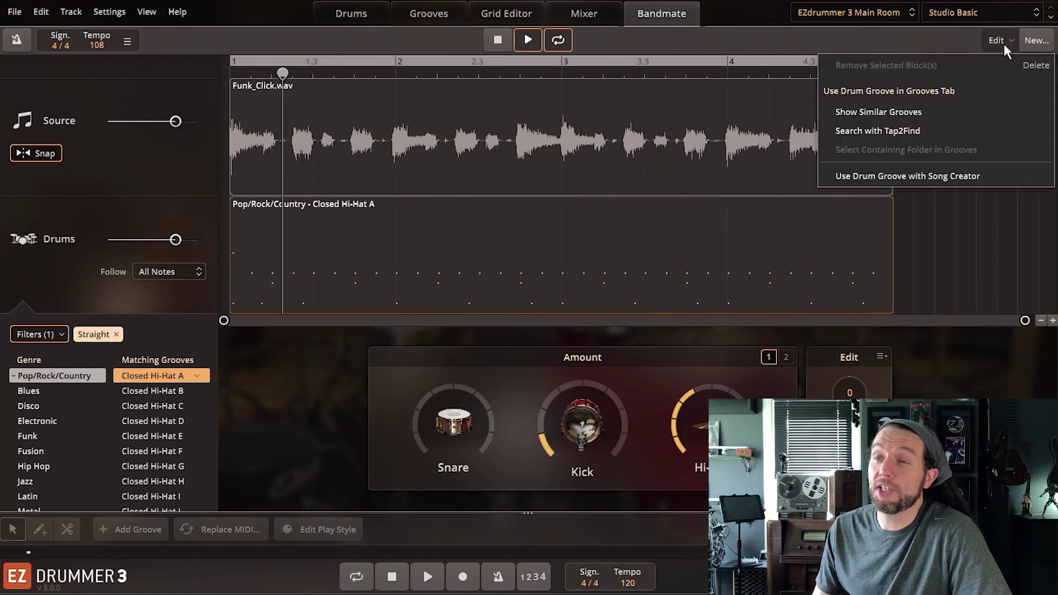
click(710, 119)
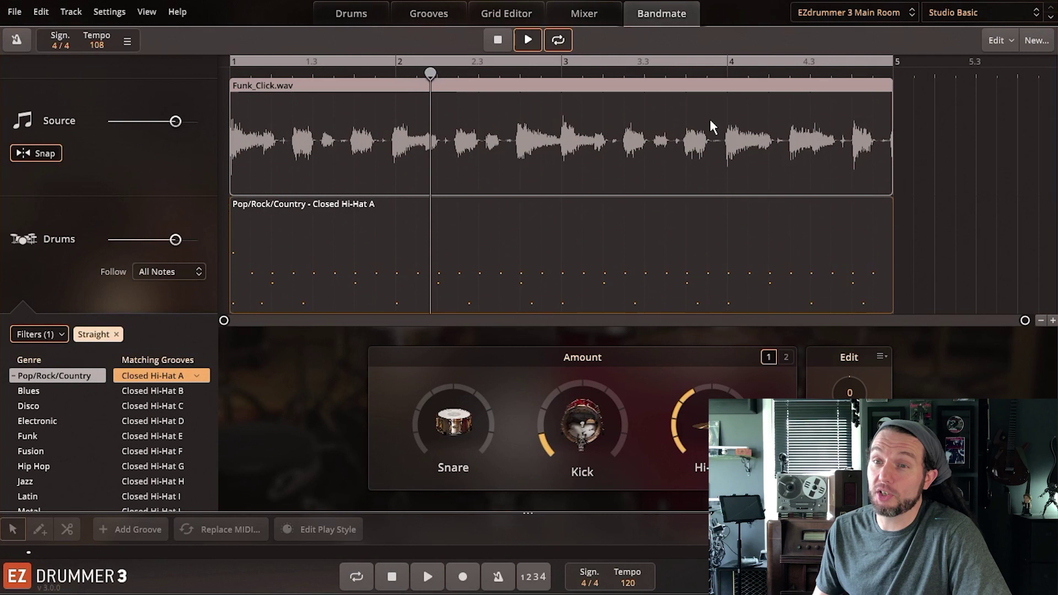
key(space)
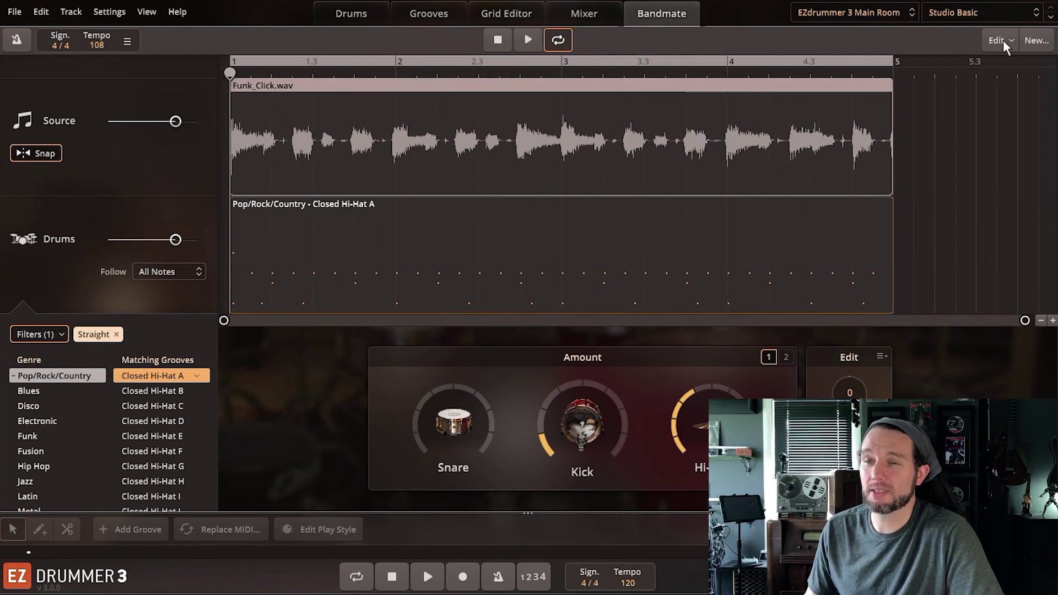
click(1002, 41)
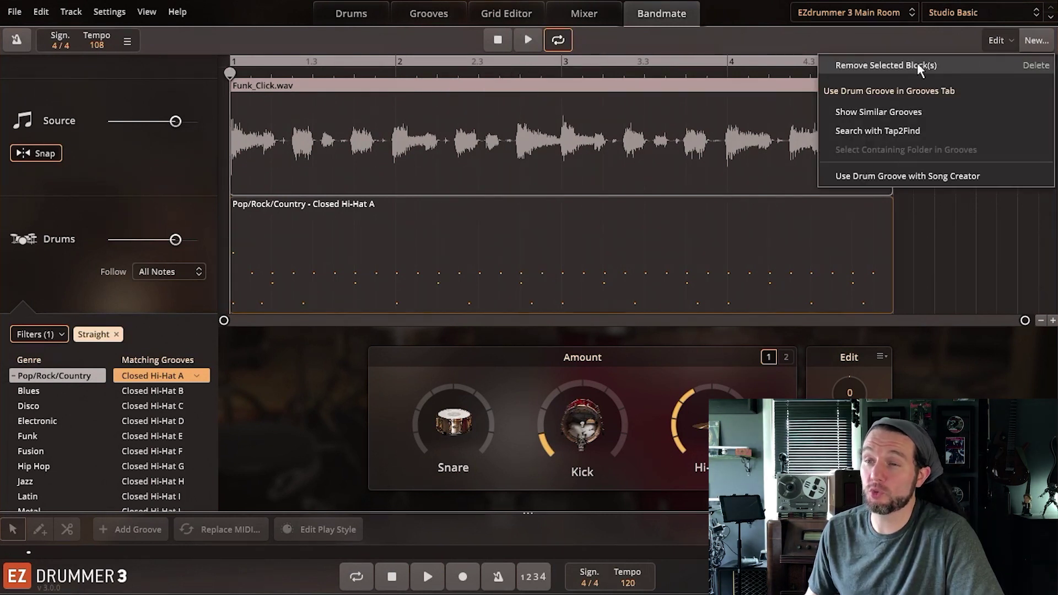
click(885, 114)
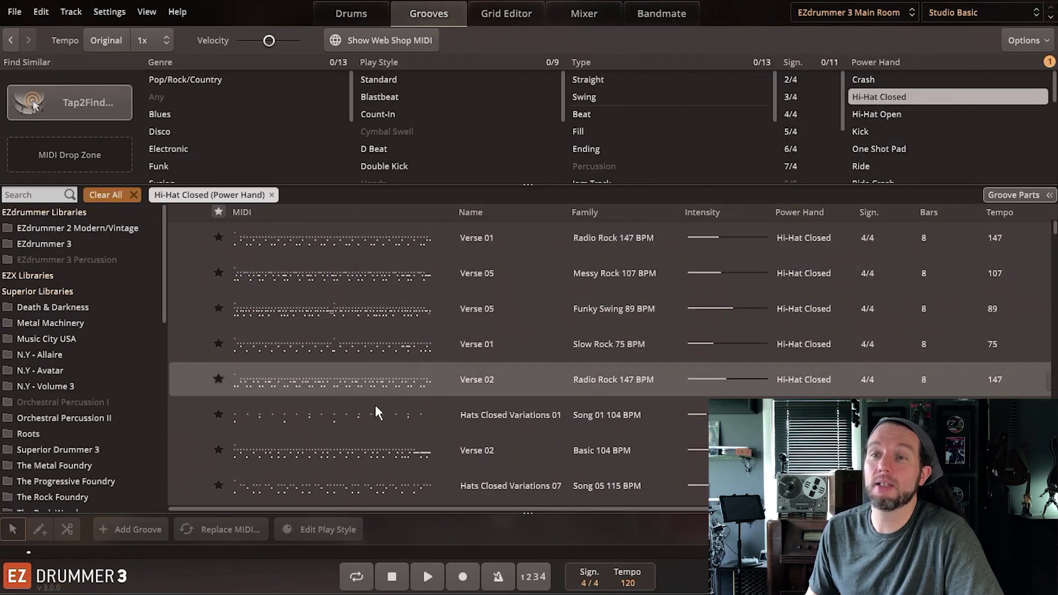
click(650, 13)
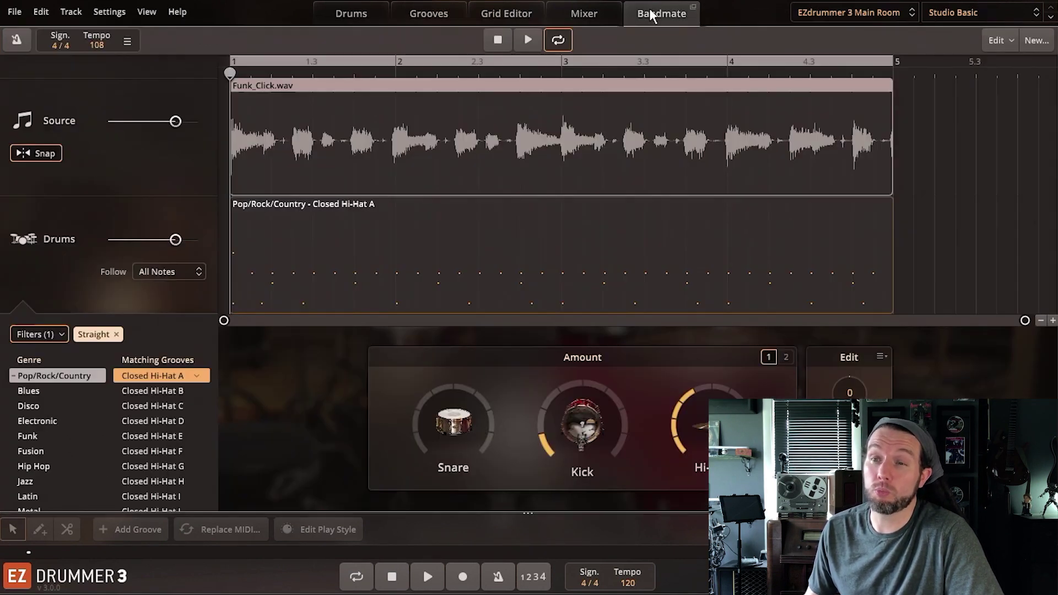
Step: Rerun Tap2Find on the drum groove, view matches in Grooves, and return to Bandmate
click(1001, 41)
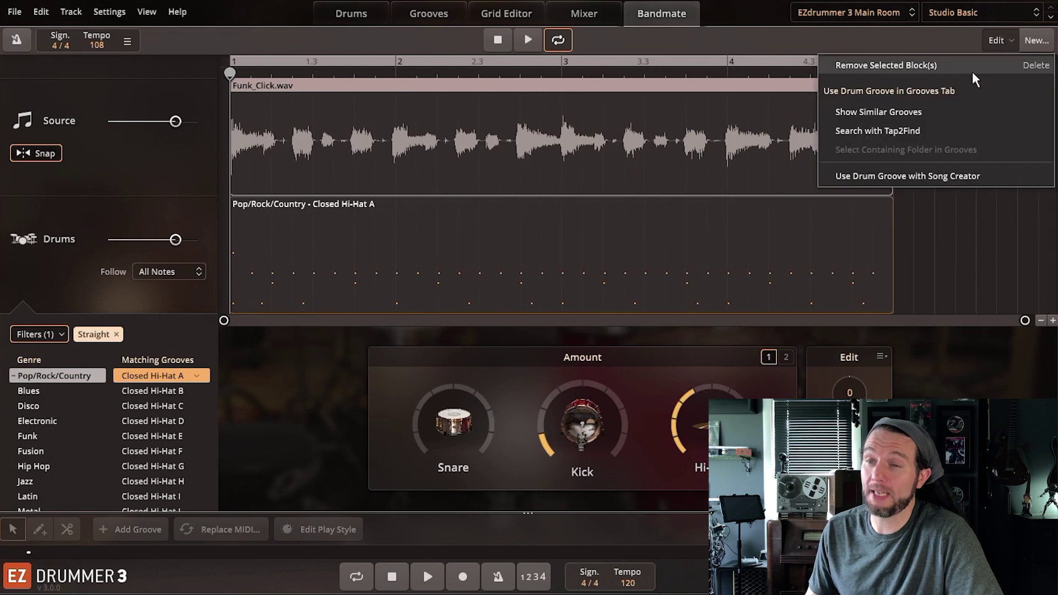
click(918, 129)
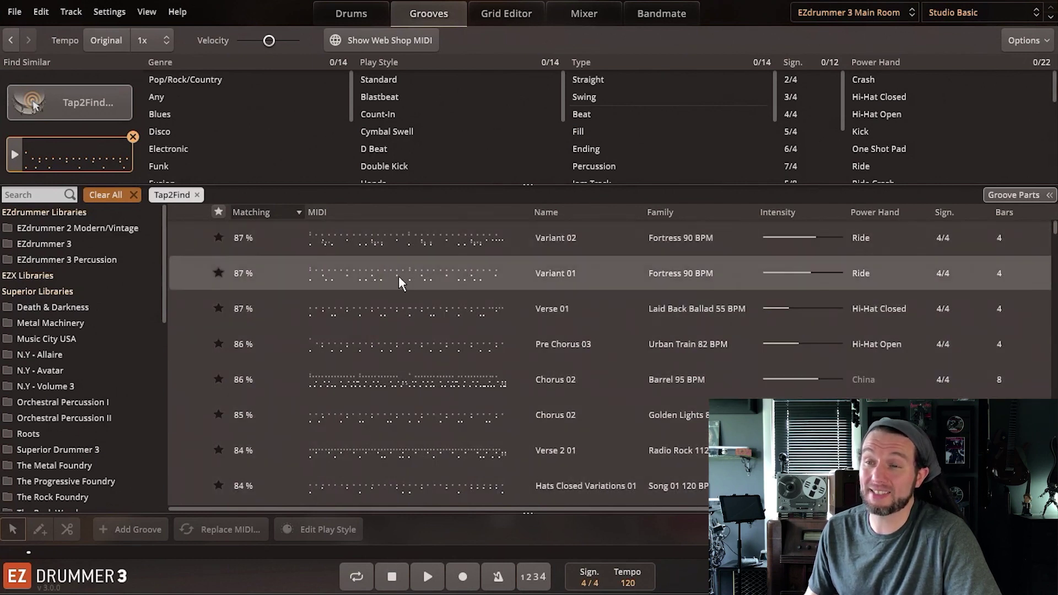
click(652, 12)
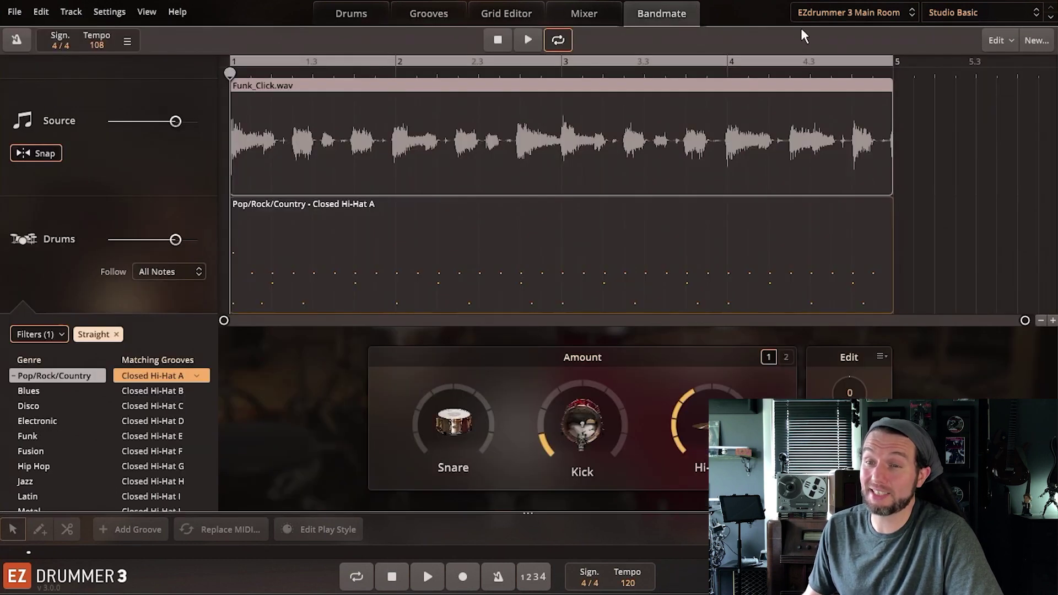
click(997, 38)
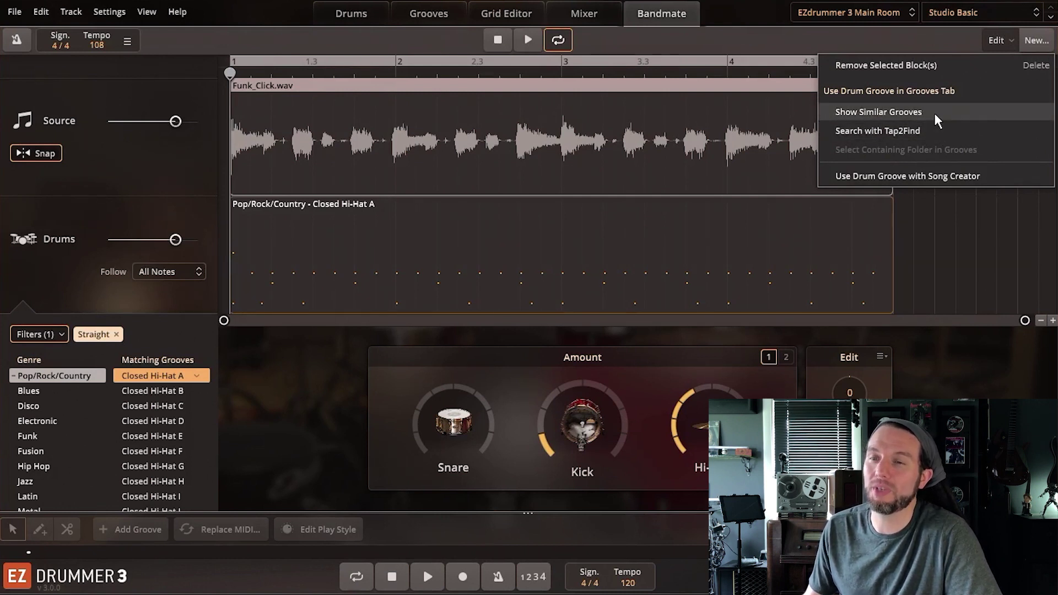
click(419, 15)
click(419, 15)
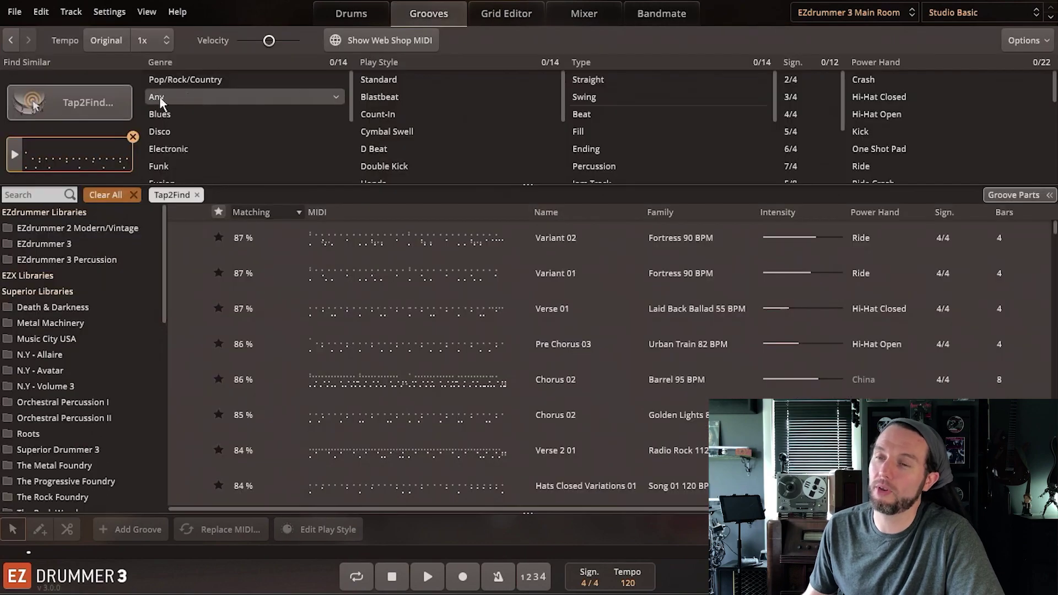
click(78, 98)
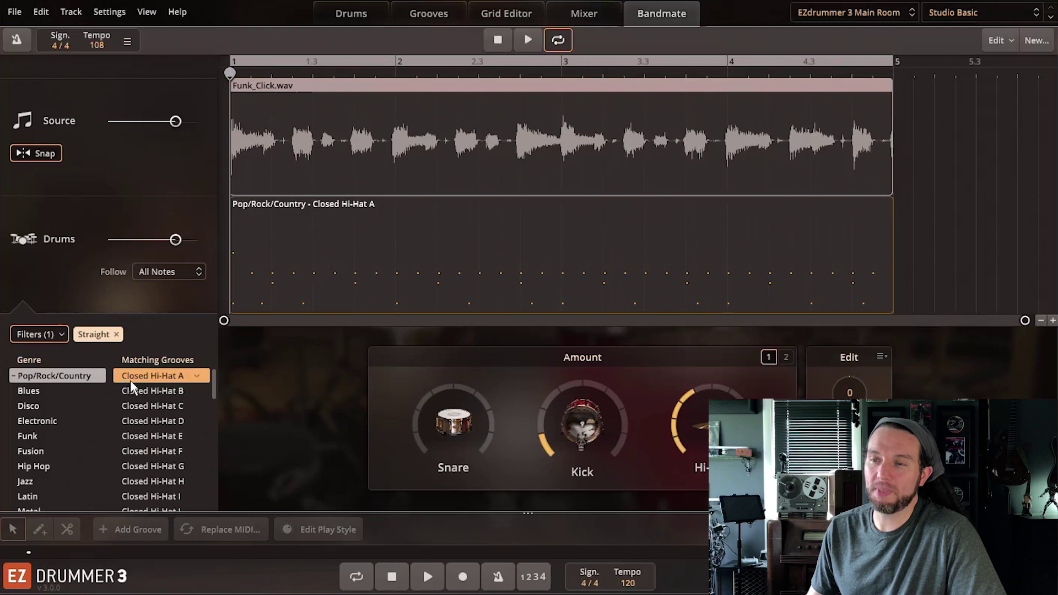
right_click(158, 376)
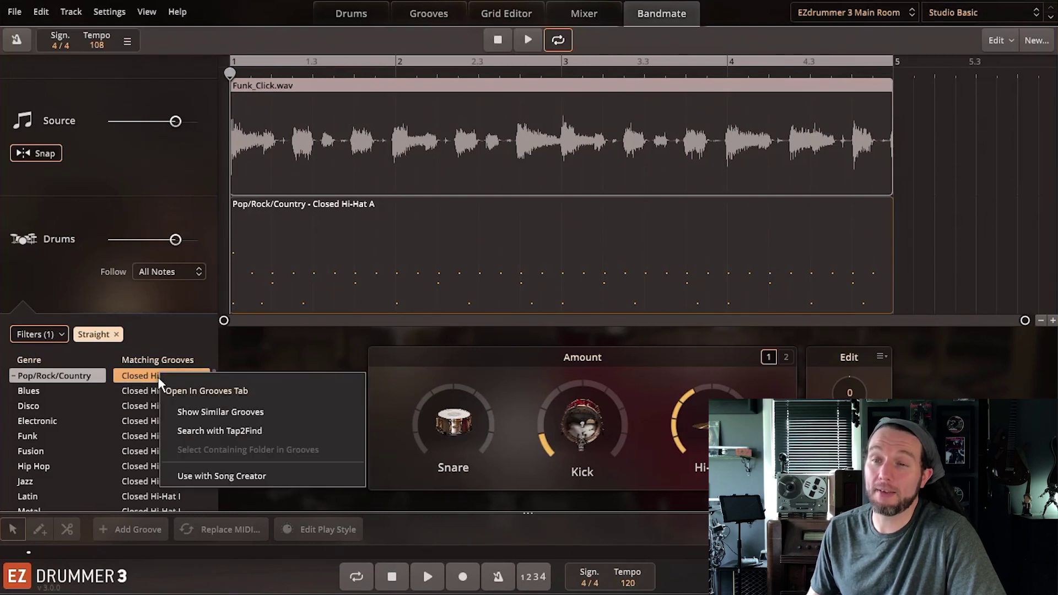
right_click(140, 451)
right_click(145, 421)
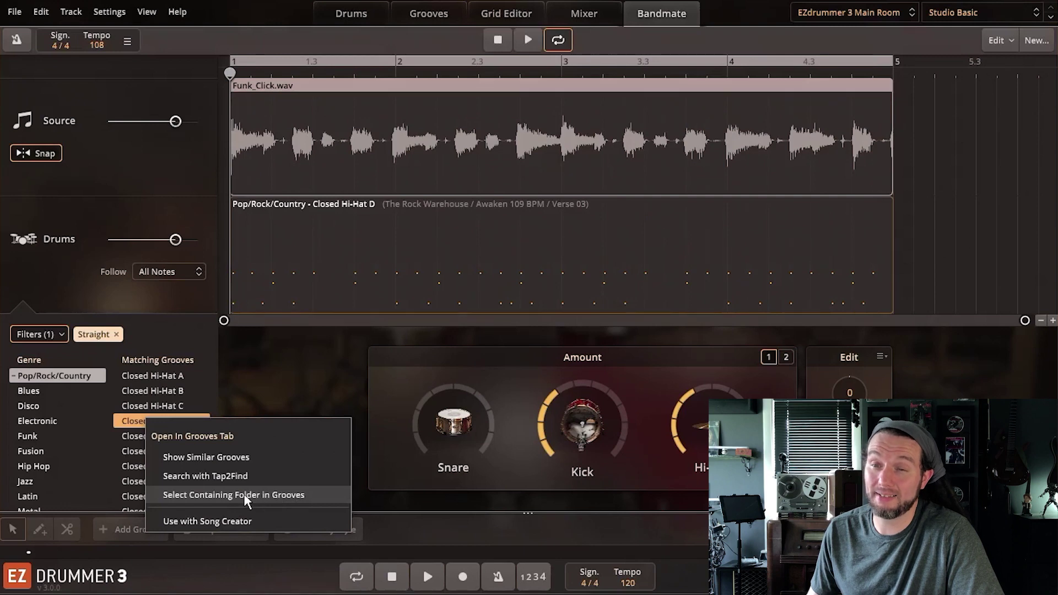
click(205, 493)
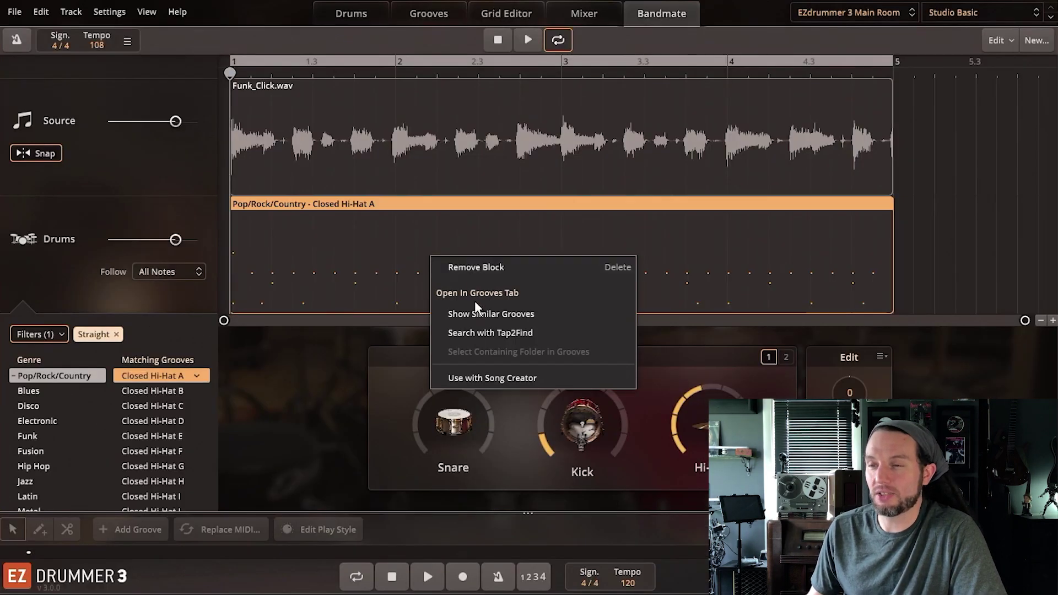
click(345, 390)
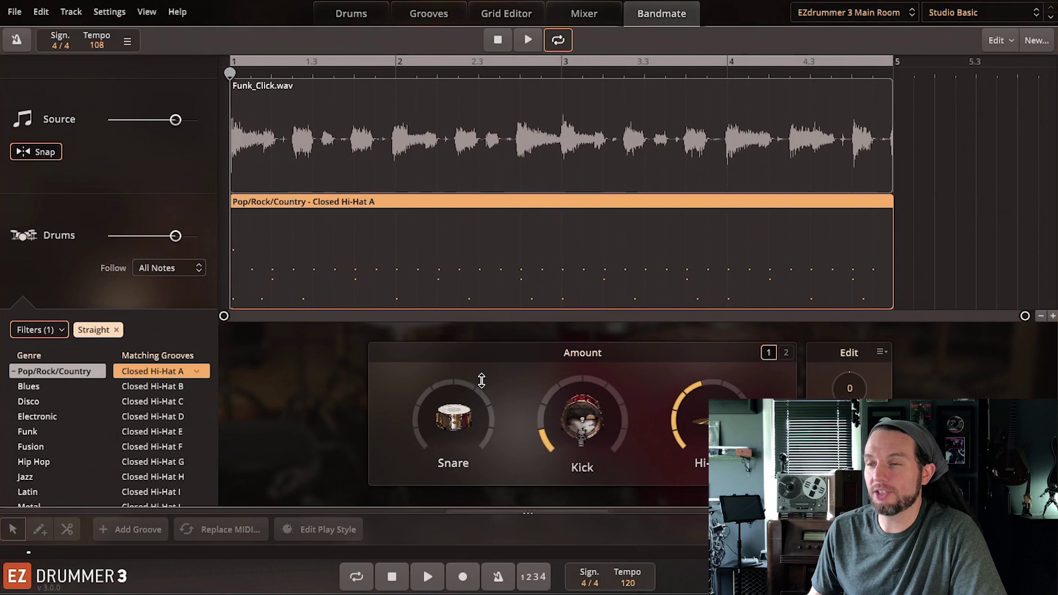
scroll(186, 485, down, 3)
click(192, 497)
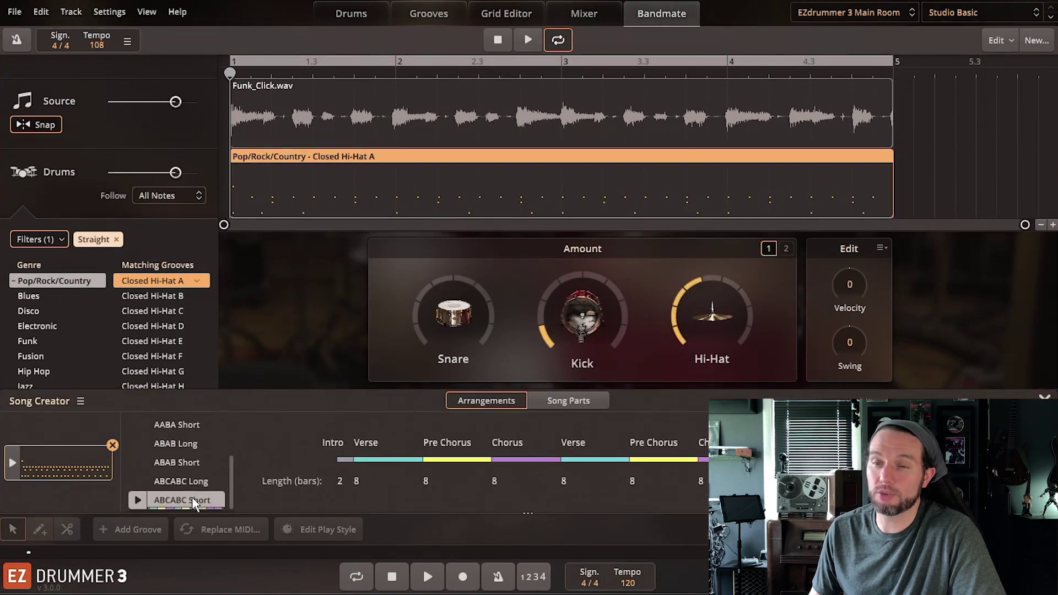
drag(521, 514, 332, 419)
drag(60, 375, 39, 496)
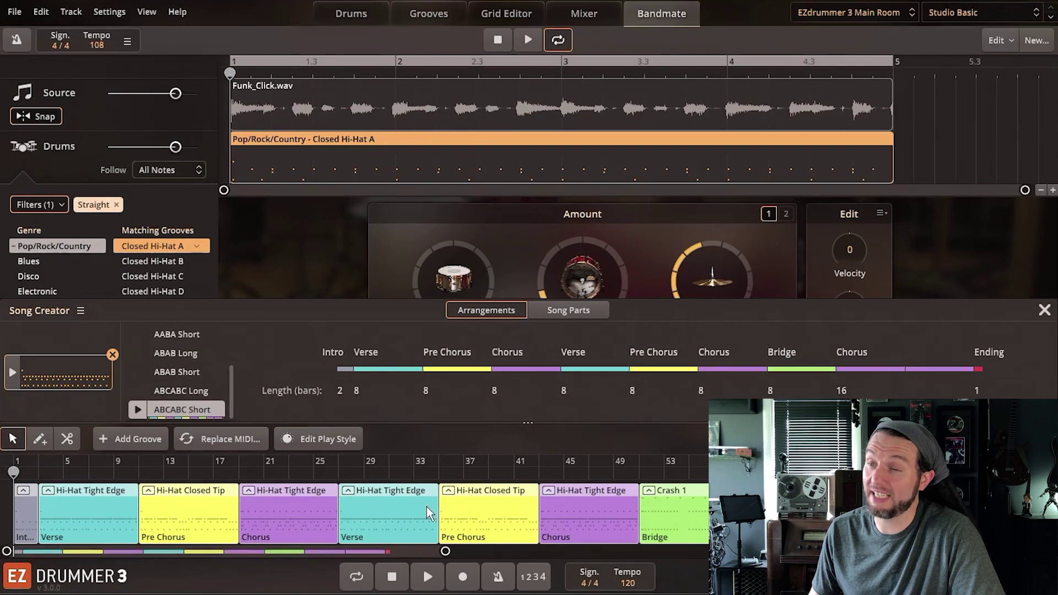
right_click(228, 511)
click(295, 268)
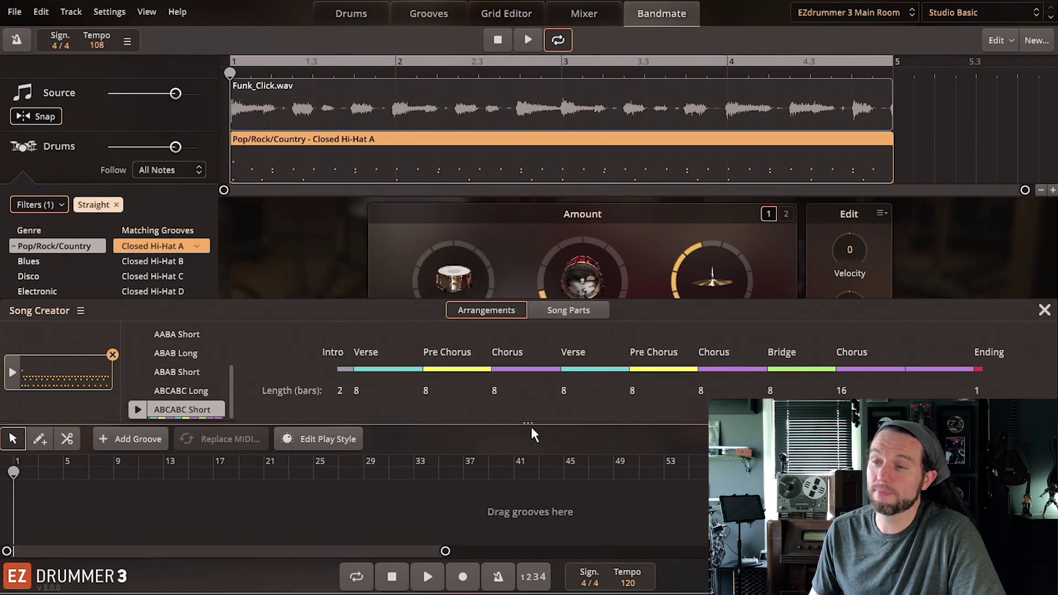
drag(532, 429, 530, 542)
click(1045, 397)
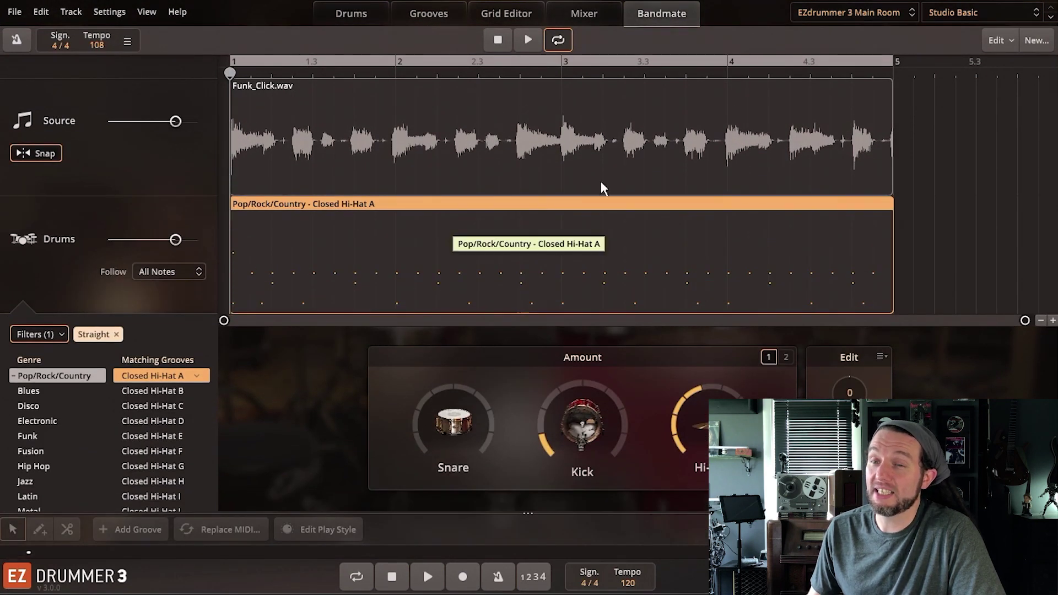
Step: Check the Edit and drum block right-click menus, then choose New... for a new source
click(1001, 41)
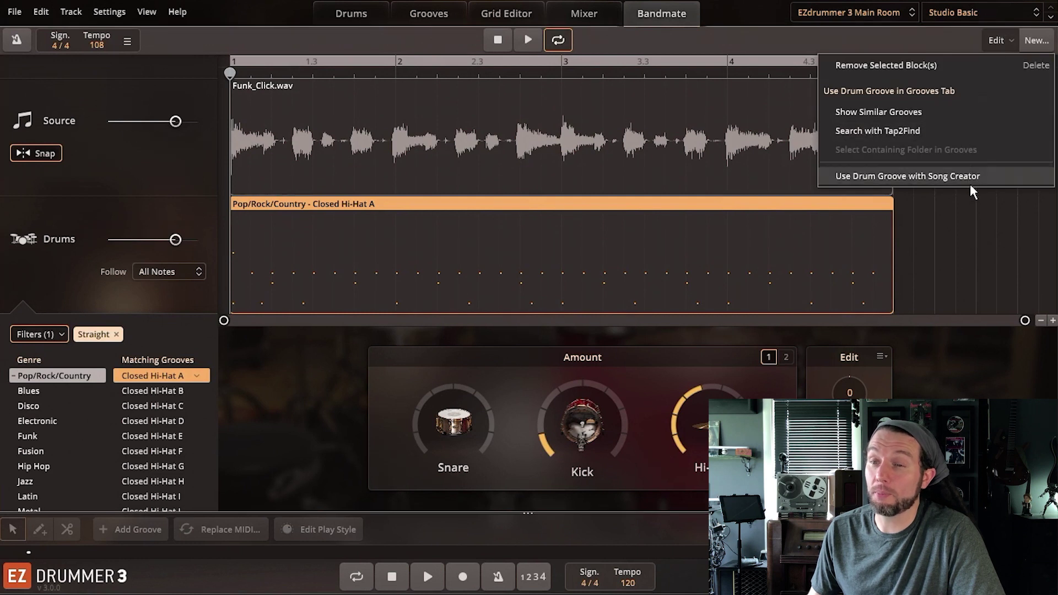
click(644, 249)
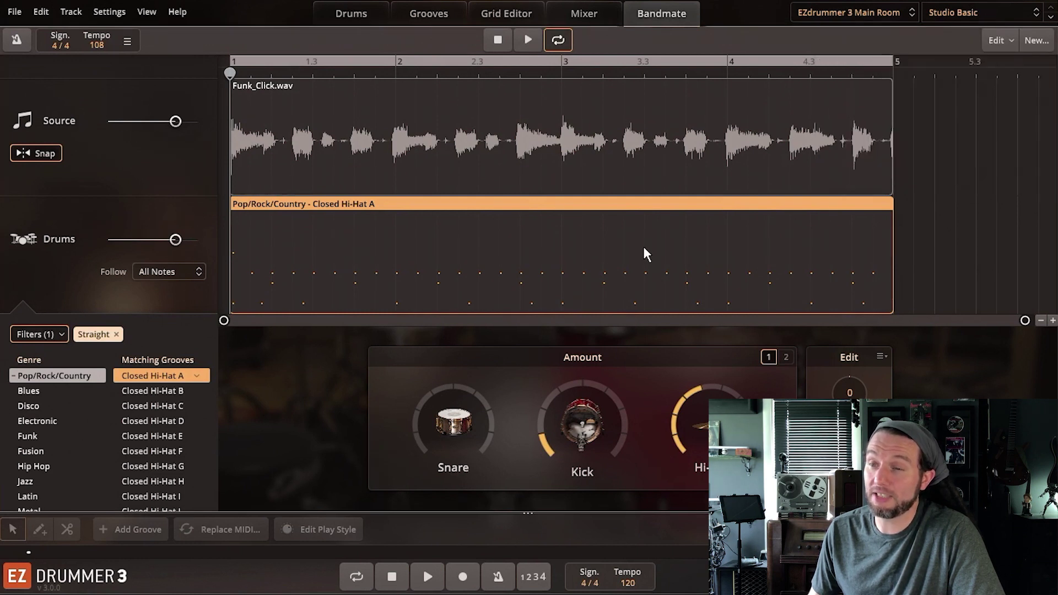
right_click(643, 249)
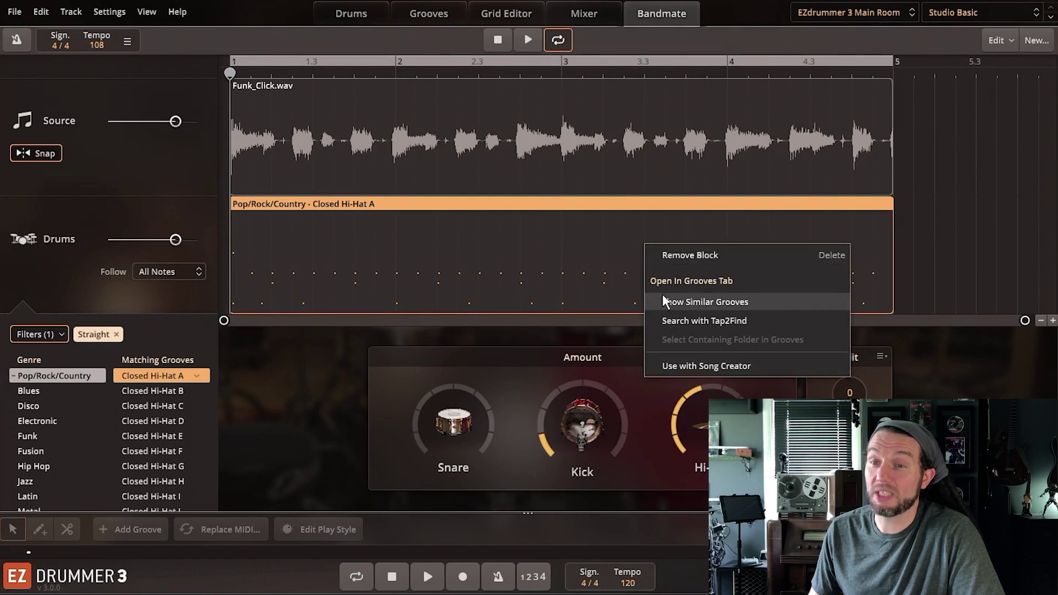
click(613, 271)
click(1039, 44)
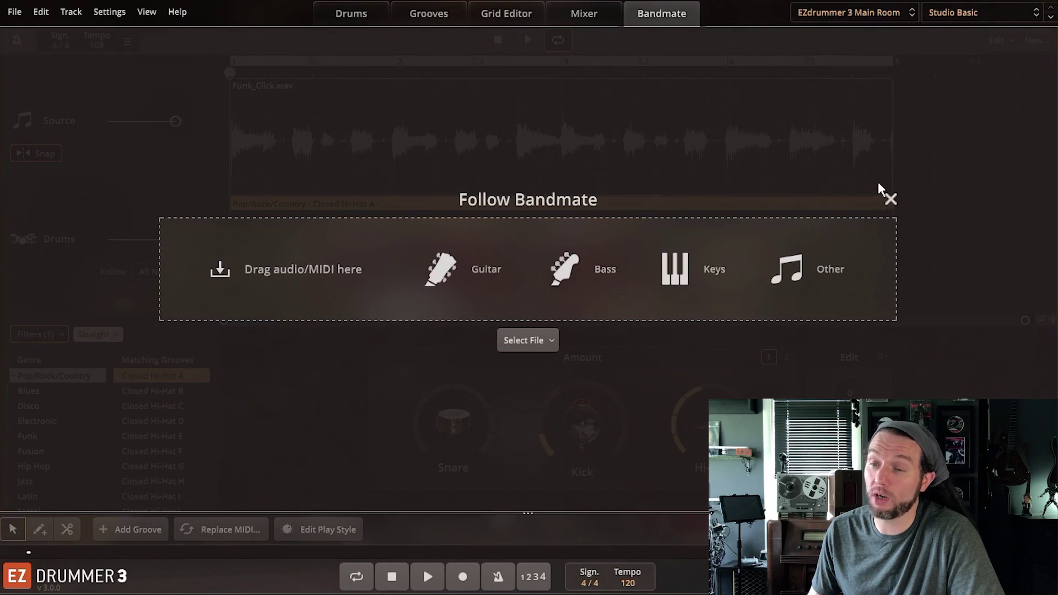
Step: Close the Follow Bandmate panel and load the Reggae Snare A groove from Matching Grooves
click(890, 200)
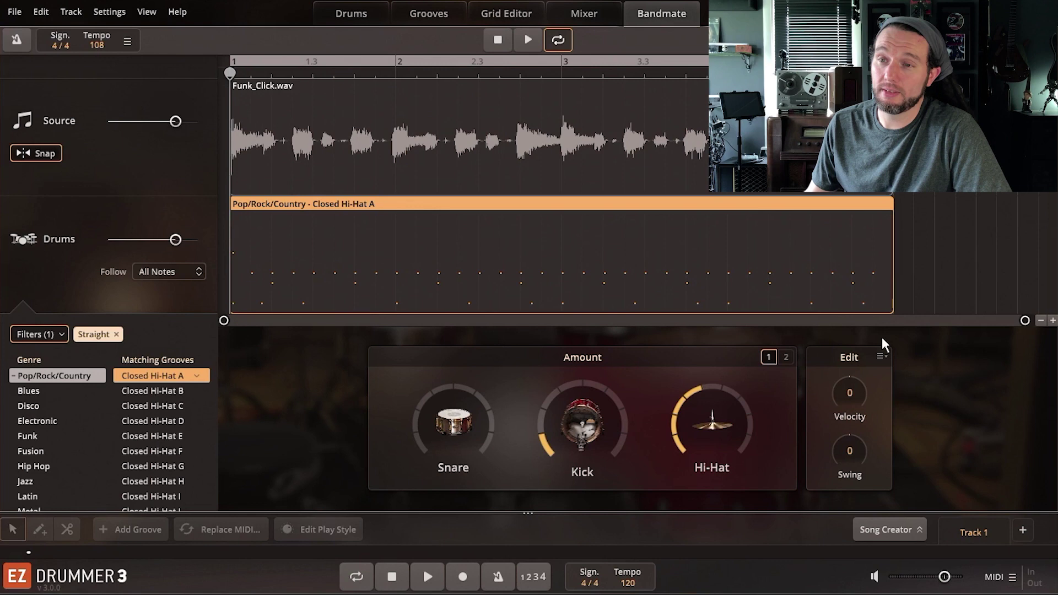
click(431, 13)
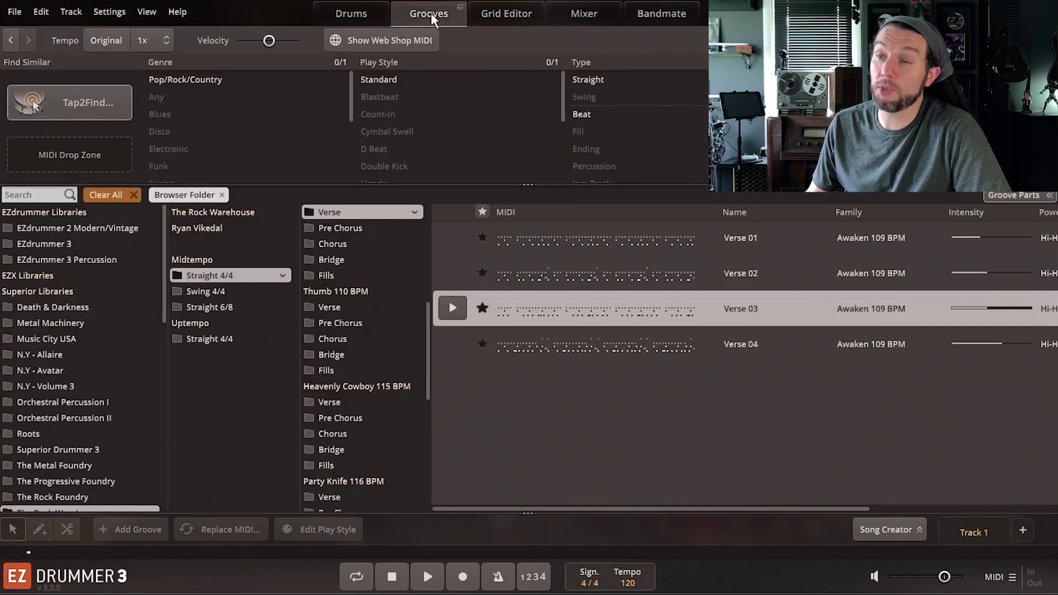
click(654, 12)
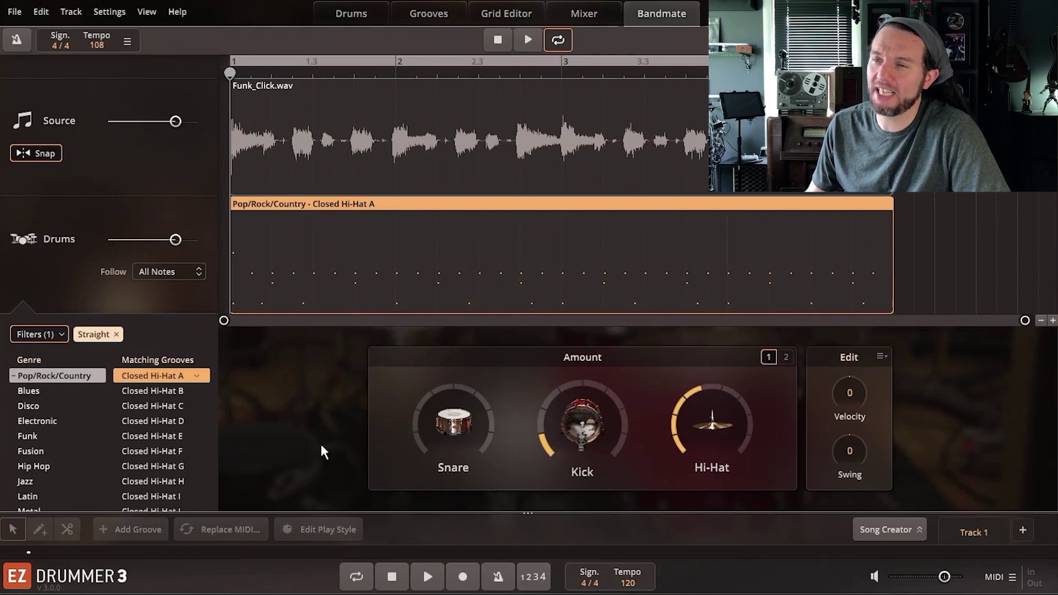
scroll(84, 435, down, 3)
click(53, 488)
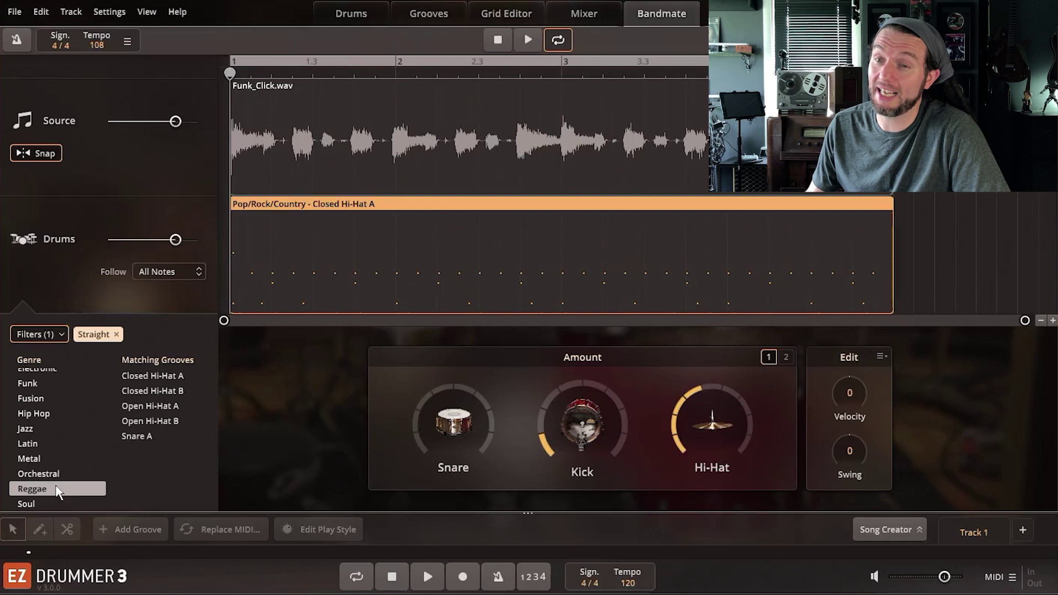
click(138, 437)
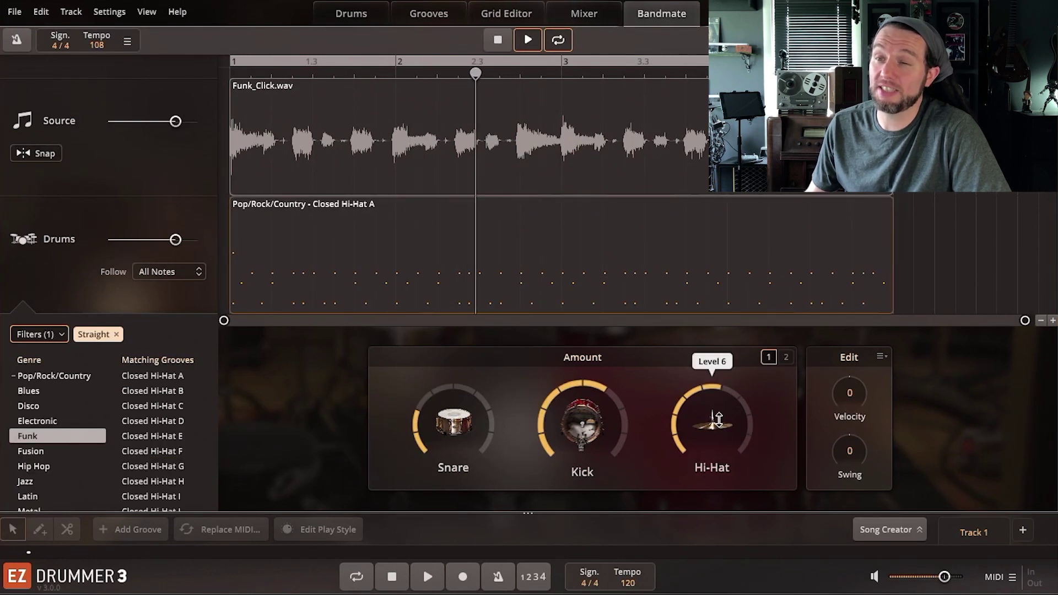
Step: Raise the snare amount from level 6 to 8 and push velocity up to +27
mouse_move(599, 408)
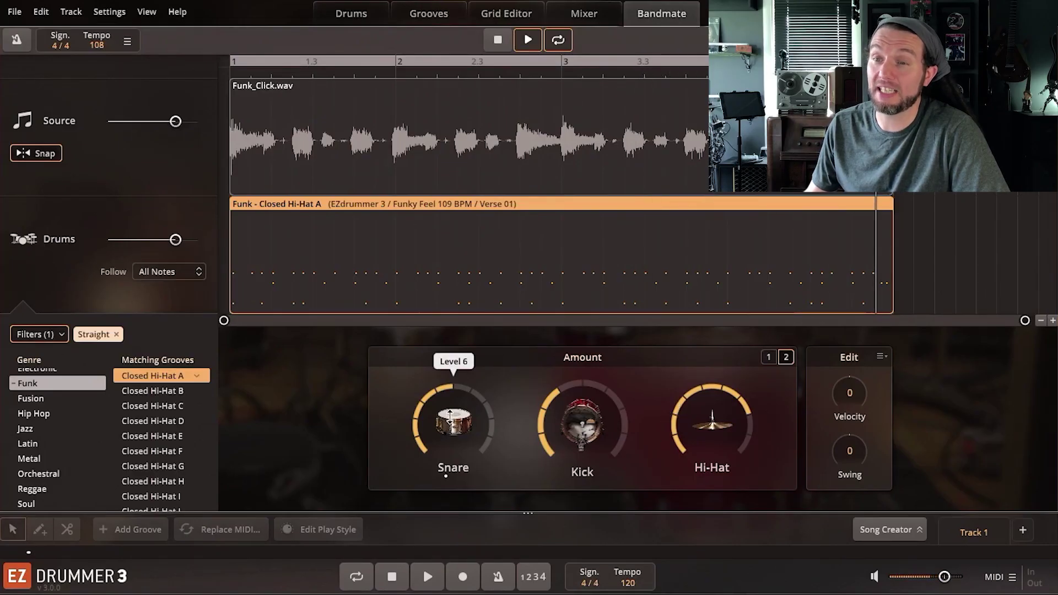
mouse_move(450, 418)
mouse_down()
mouse_move(450, 381)
mouse_move(455, 405)
mouse_up()
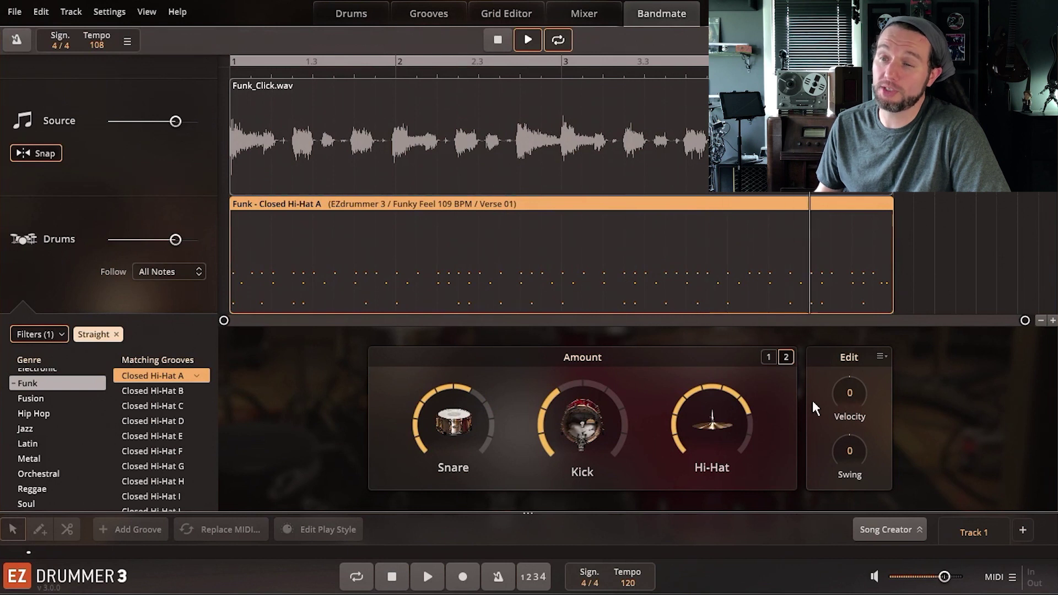
mouse_move(844, 393)
mouse_down()
mouse_move(849, 368)
mouse_move(847, 378)
mouse_up()
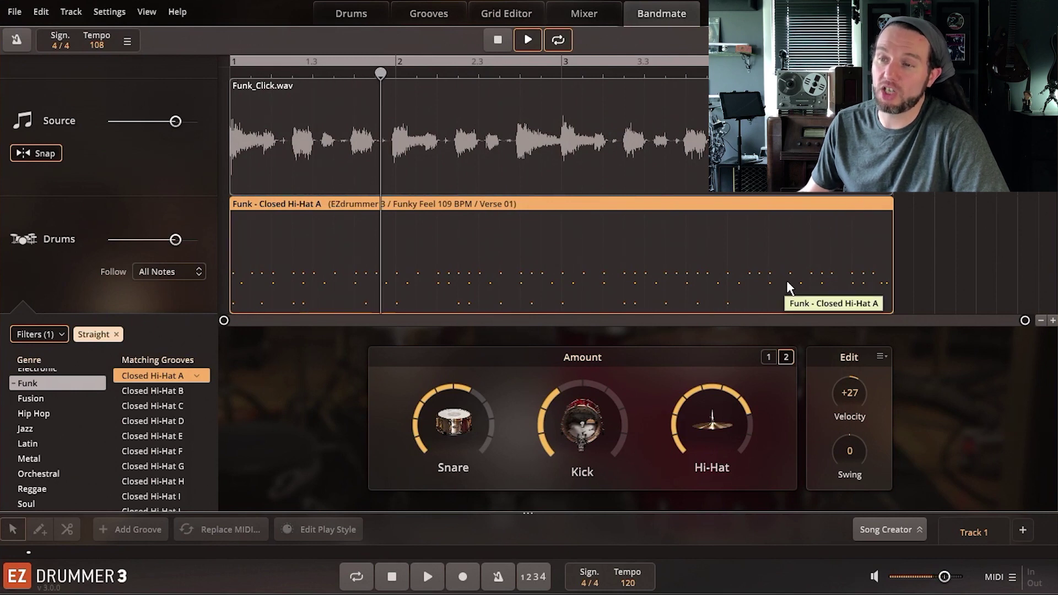
Step: Drop the Funk groove into Song Creator, reset Swing to 0, and show Swing Resolution choices
drag(786, 281, 386, 496)
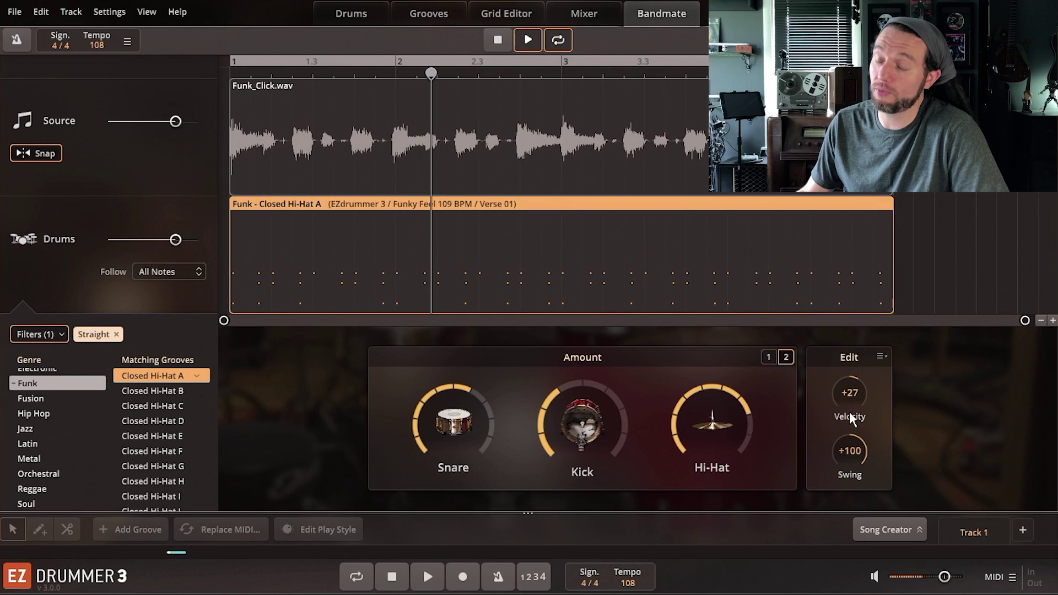
double_click(849, 451)
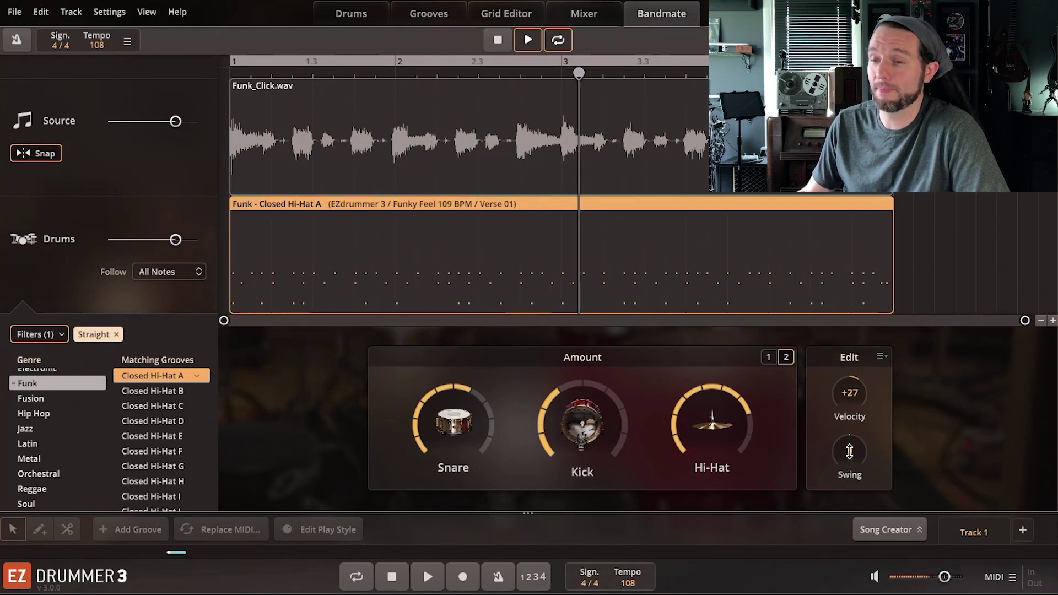
click(882, 356)
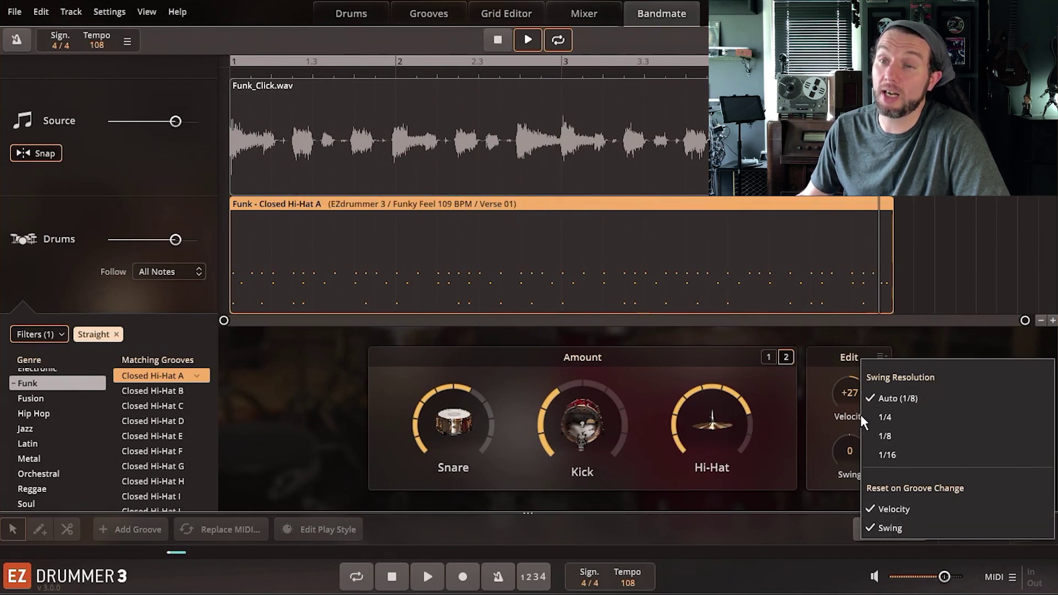
Step: Audition Funk Closed Hi-Hat C and F, Latin Ride F, Orchestral Ride Cymbal A, and Jazz Ride B
click(150, 404)
click(153, 449)
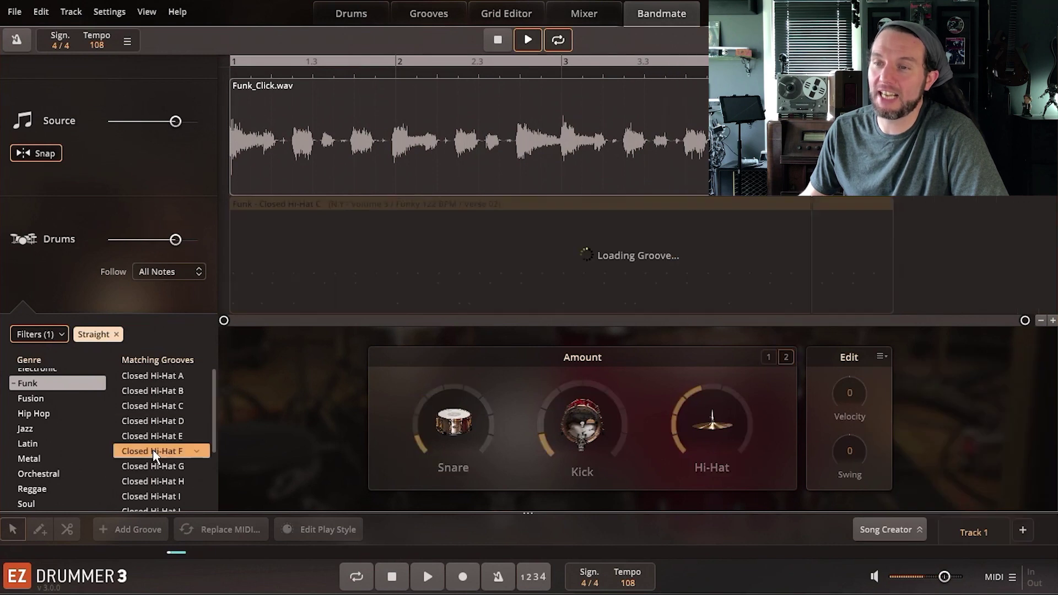
click(56, 445)
click(135, 477)
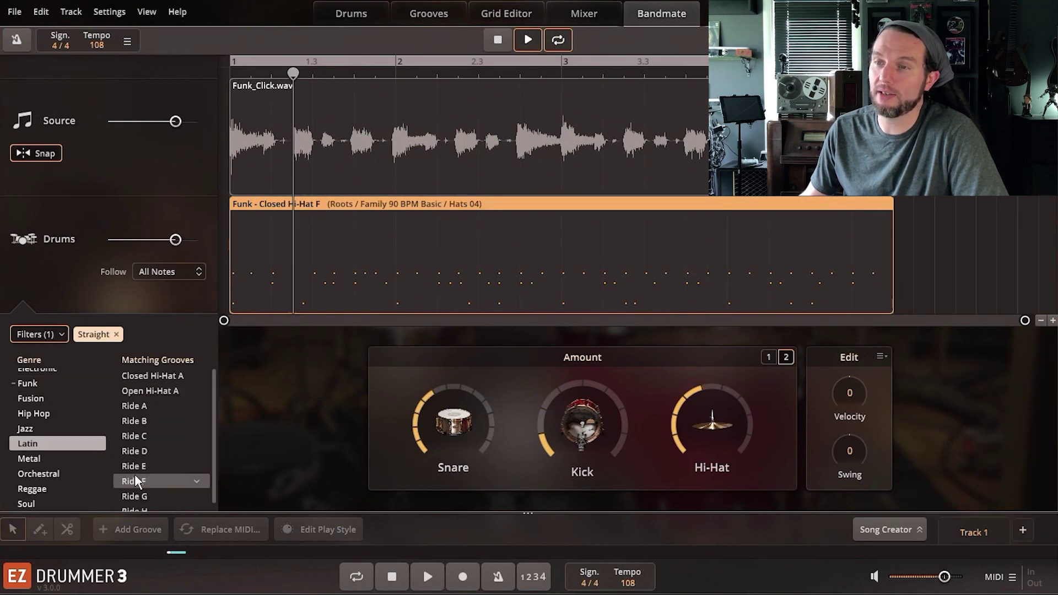
click(51, 474)
click(149, 376)
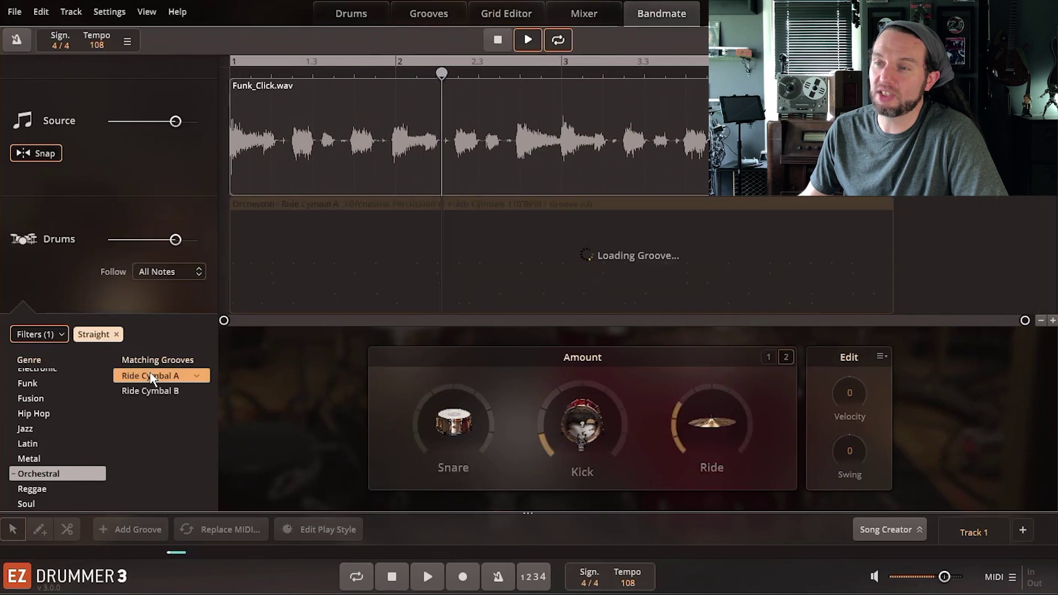
click(65, 433)
click(134, 421)
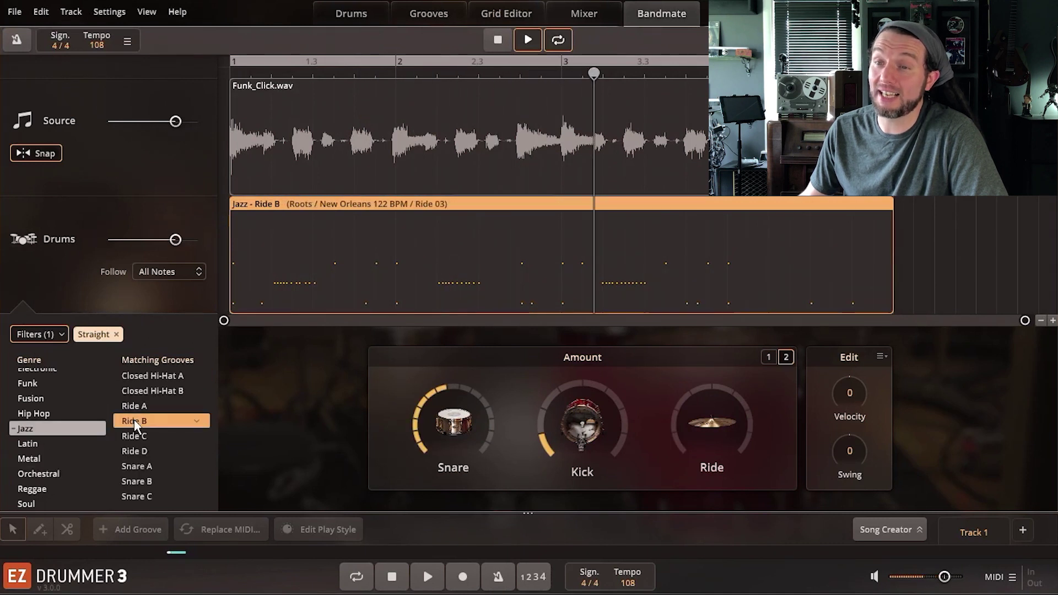
Step: Load Funk Closed Hi-Hat G, then undo back to Jazz Ride B and reopen the Edit menu
click(37, 385)
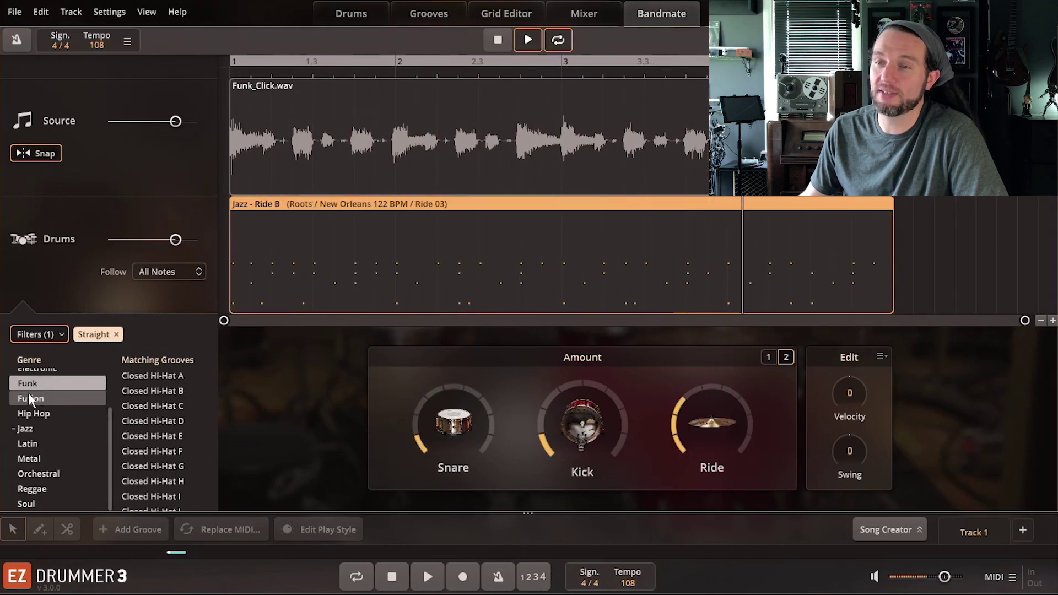
click(158, 468)
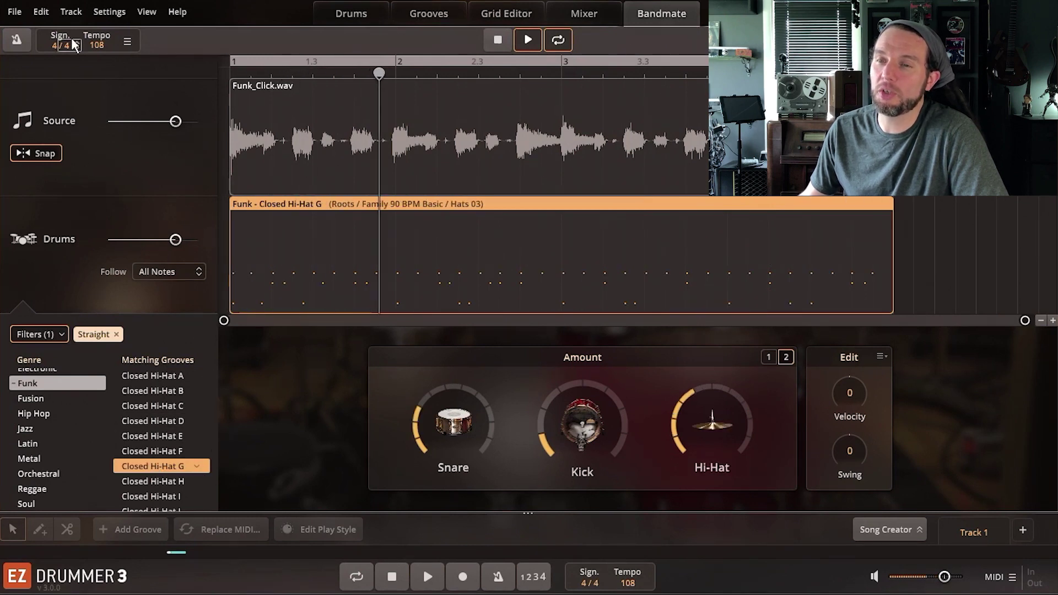
click(40, 12)
click(85, 32)
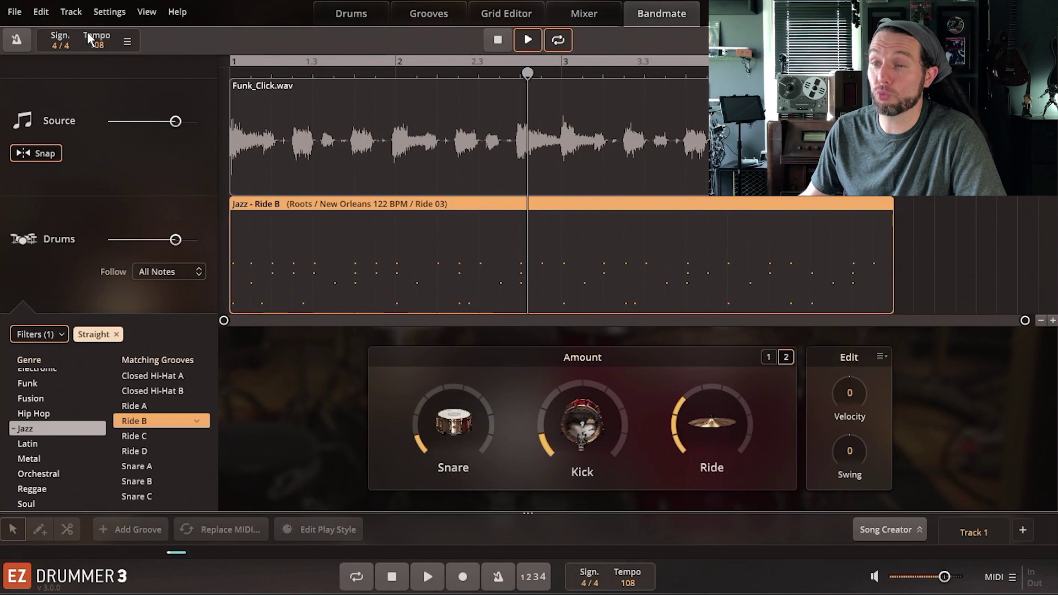
click(42, 12)
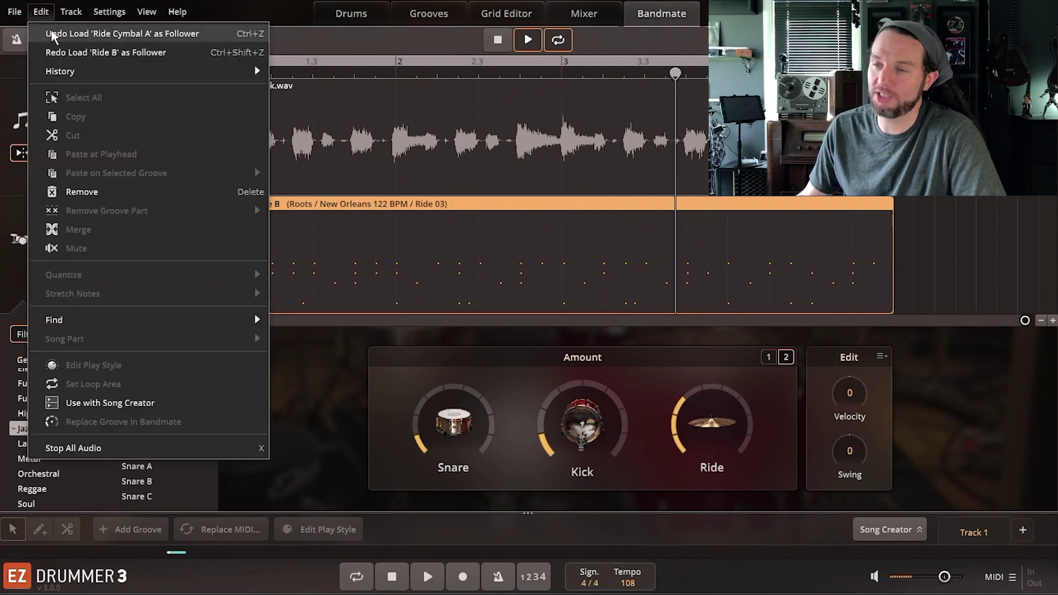
Step: Redo to restore Closed Hi-Hat G and swap the Straight filter for Hi-Hat Closed power hand
click(62, 52)
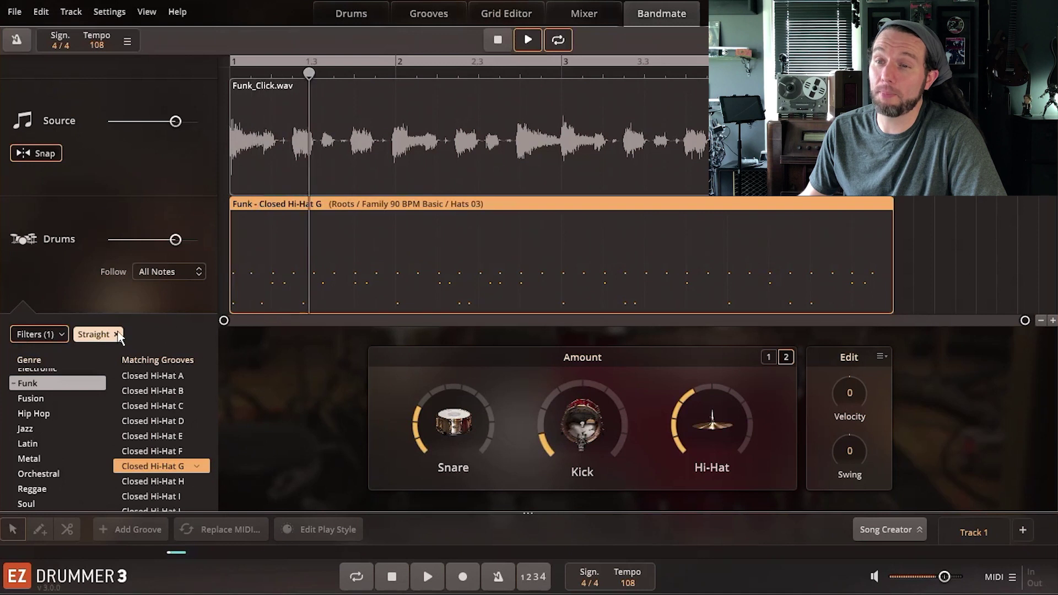
click(57, 335)
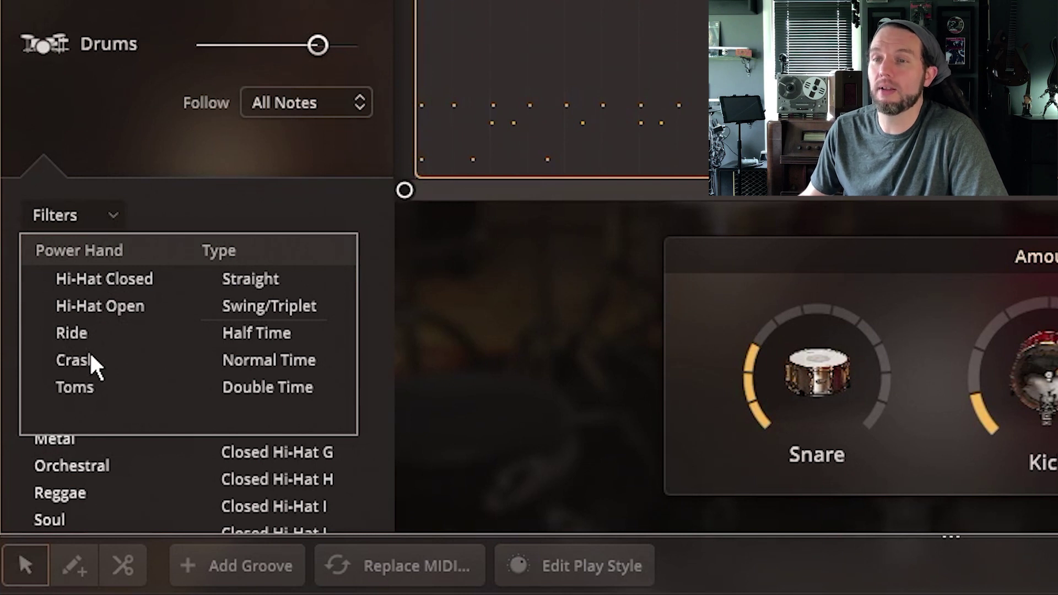
click(118, 280)
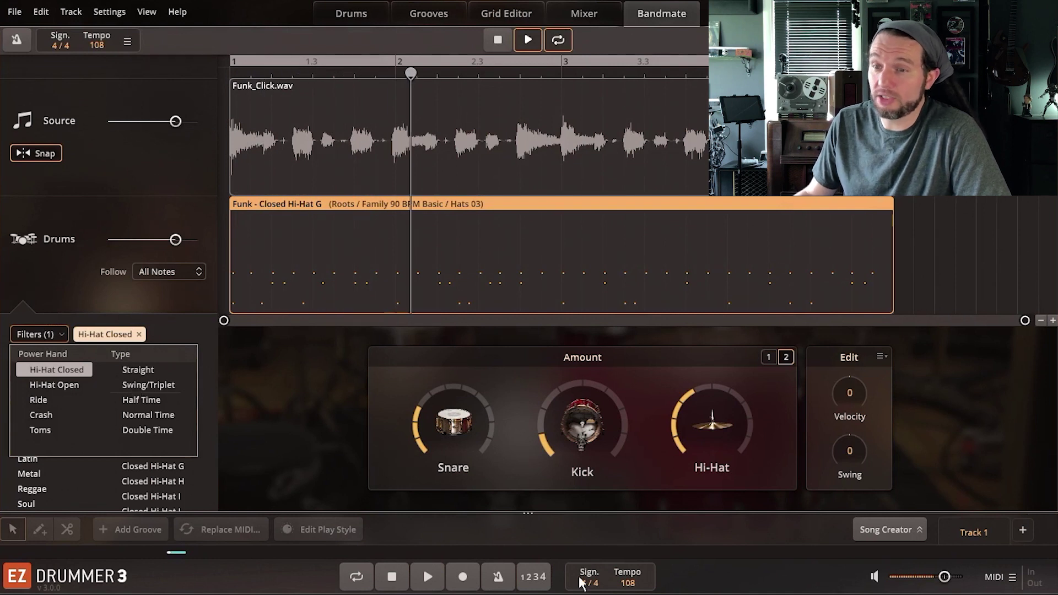
Step: Change the time signature to 6/8, then set it back to 4/4
text(6)
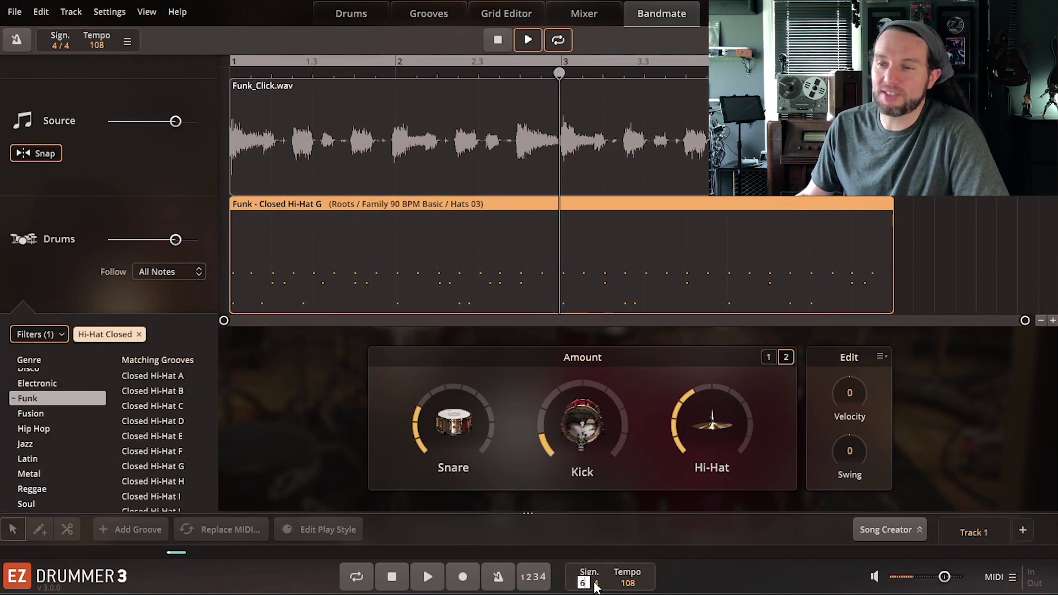
click(596, 584)
click(608, 528)
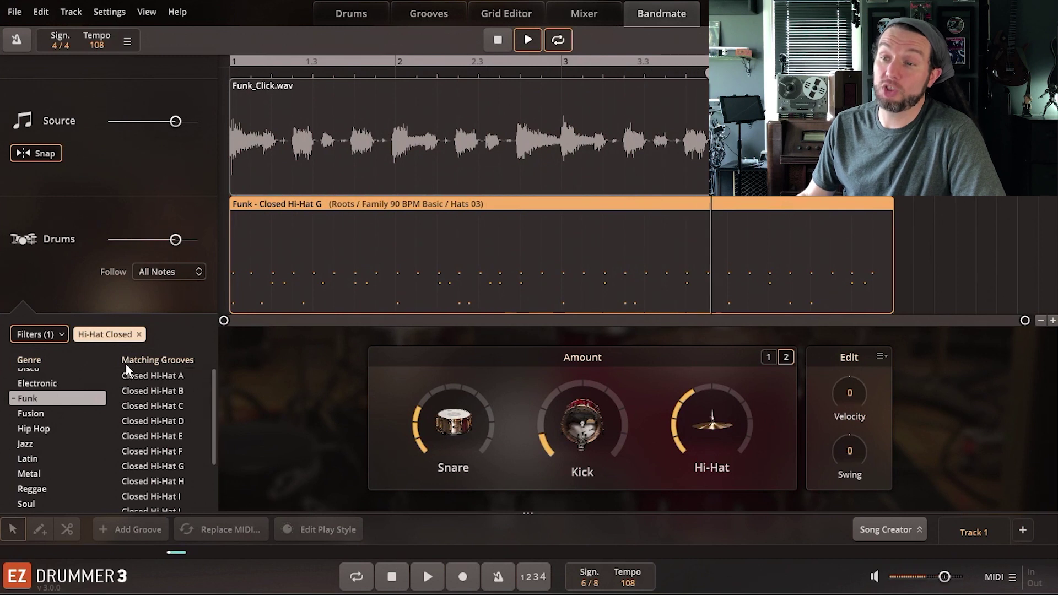
click(51, 337)
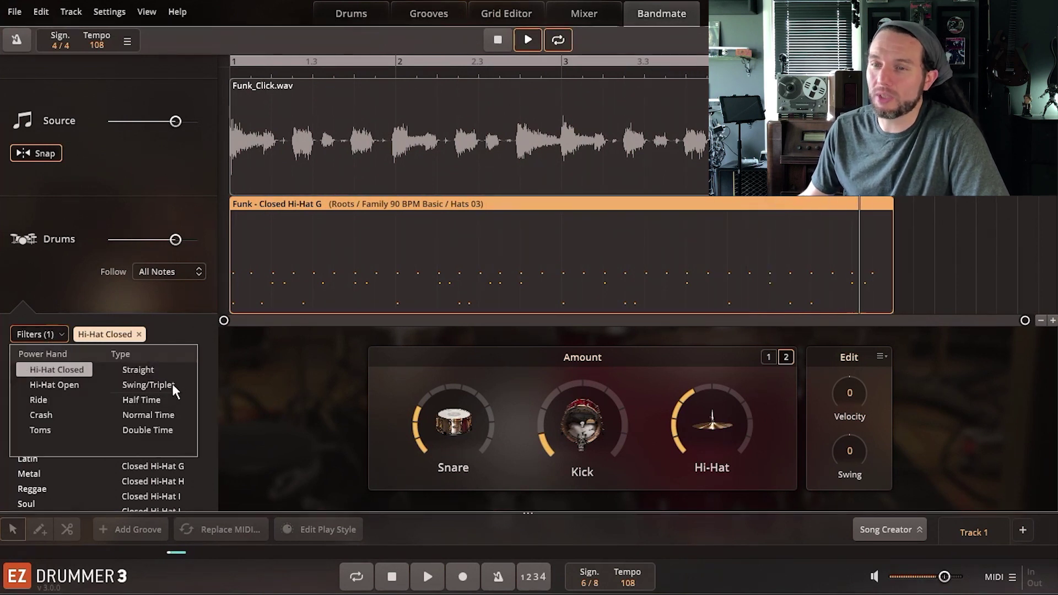
click(583, 582)
text(4)
click(601, 583)
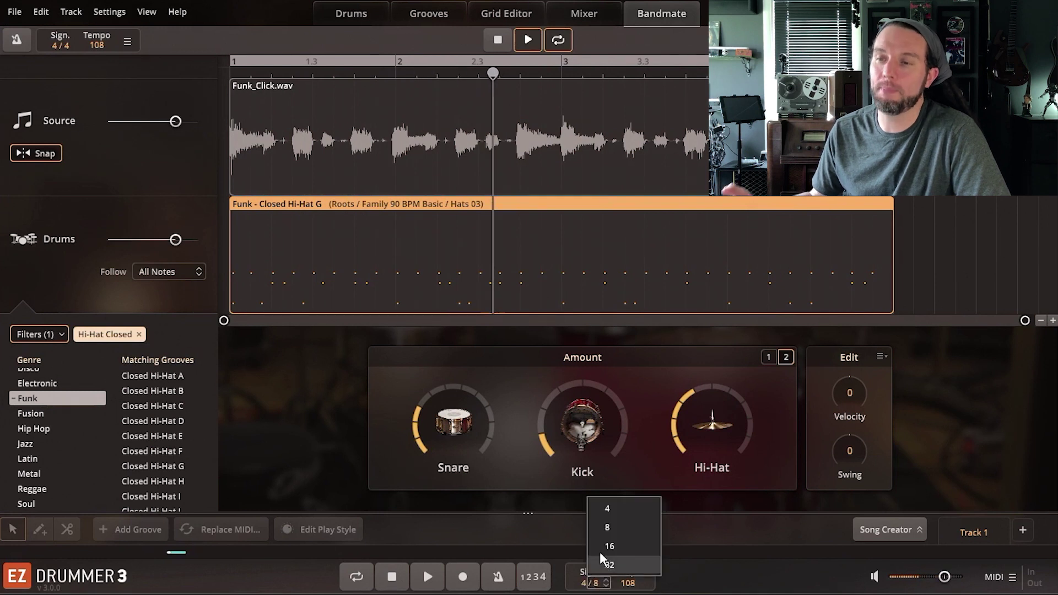
click(609, 511)
Step: Add the Straight type filter alongside Hi-Hat Closed in the groove filters
click(52, 336)
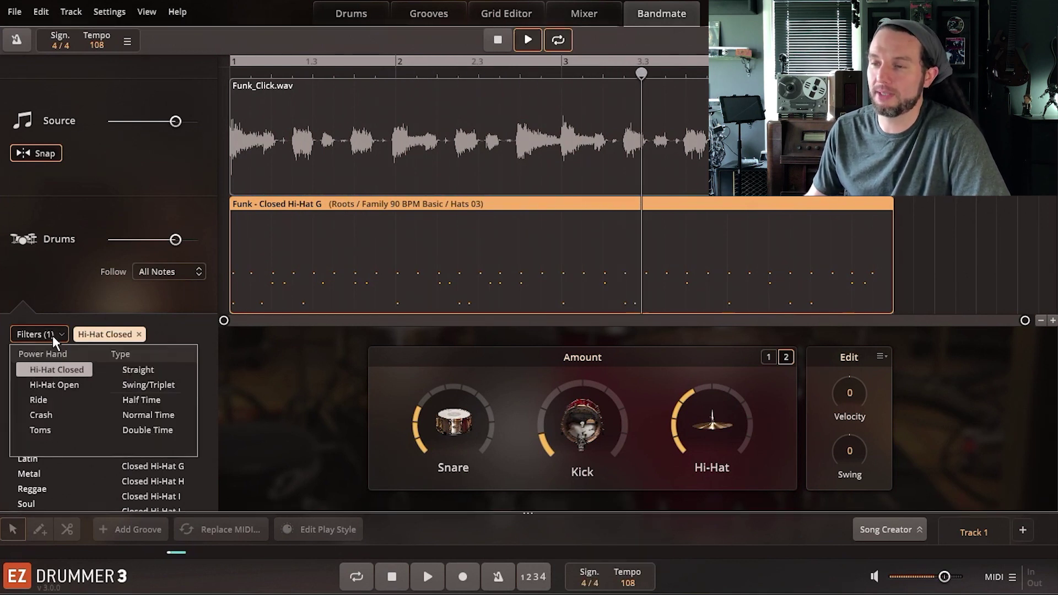
click(136, 370)
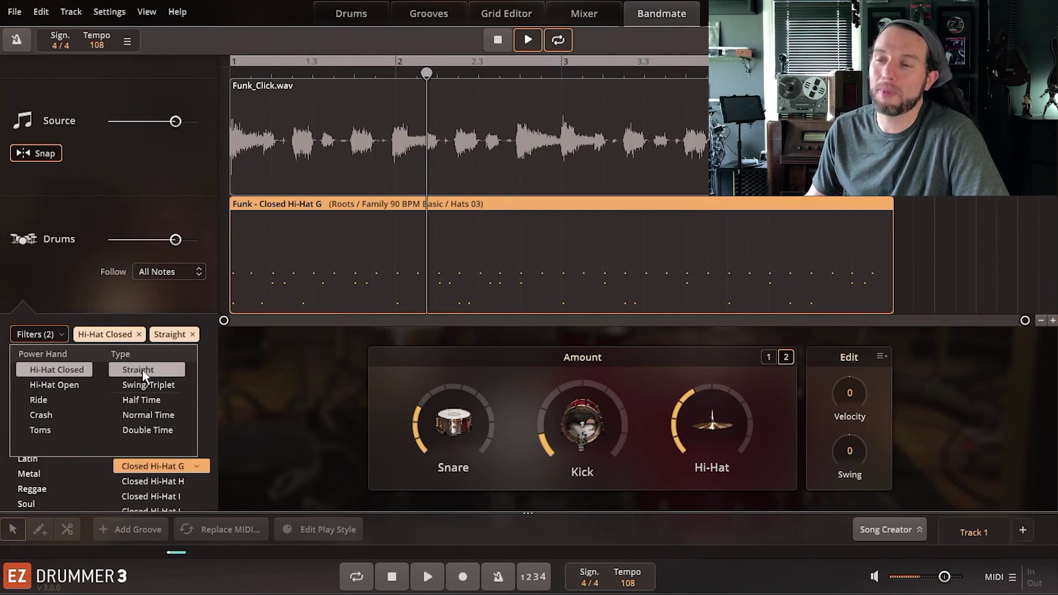
click(208, 348)
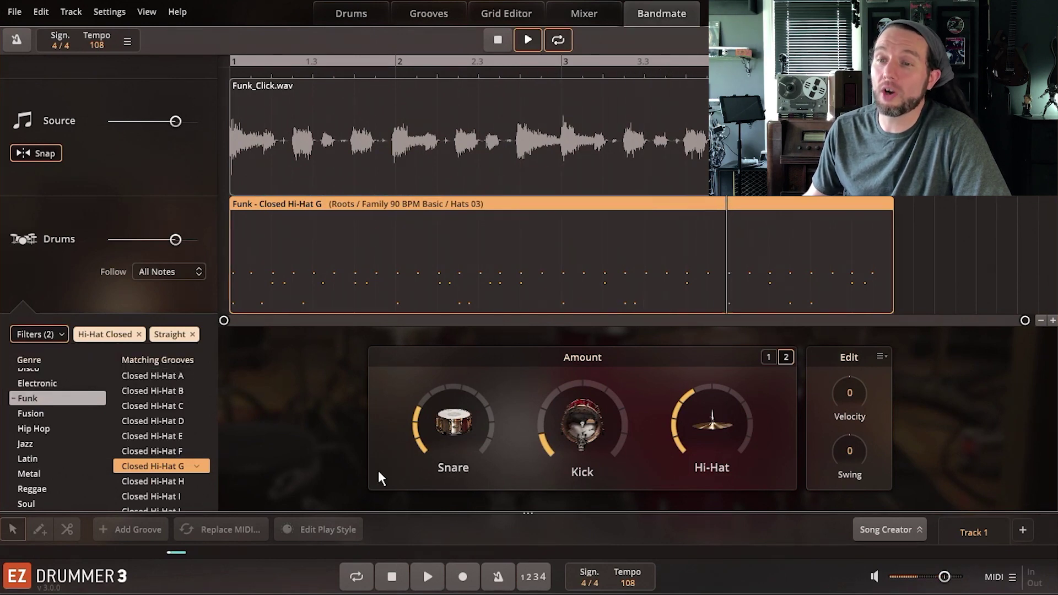
Step: Place the Closed Hi-Hat G groove at bar 49 as a second Verse, then collapse the song track
drag(530, 506, 544, 364)
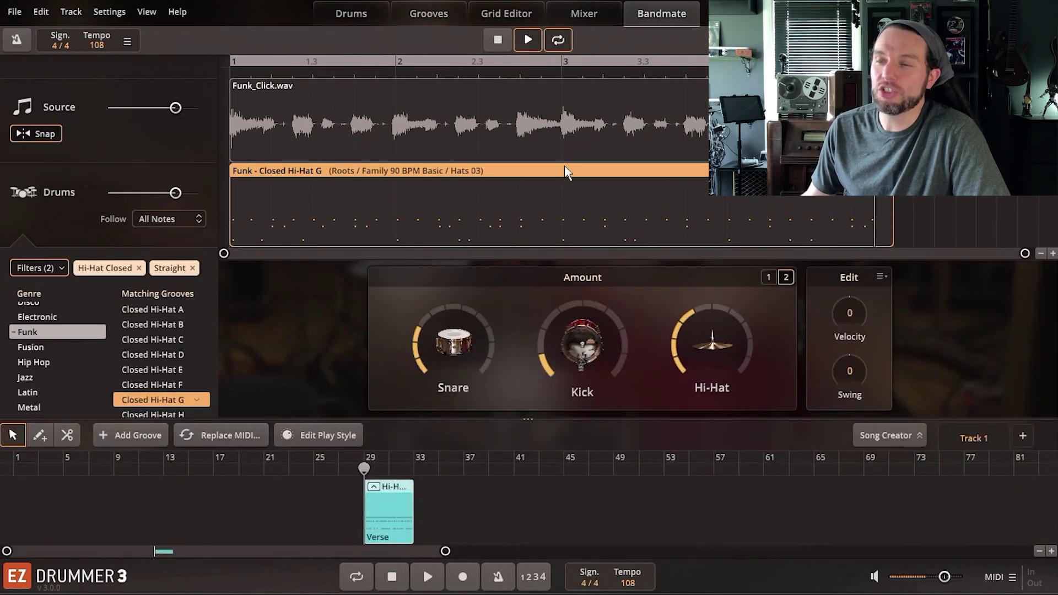
drag(553, 205, 608, 499)
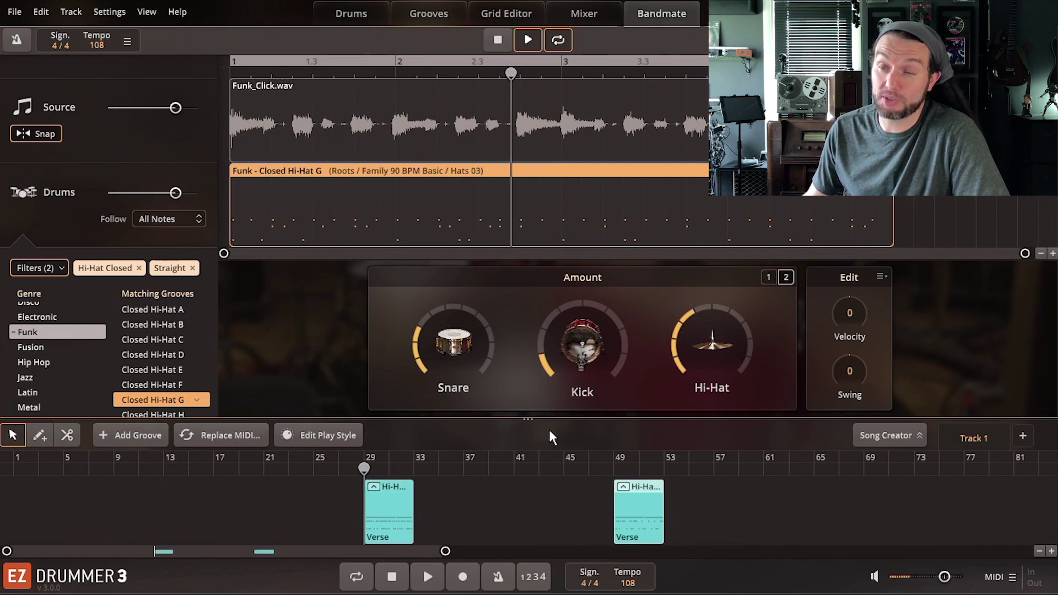
drag(528, 420, 529, 513)
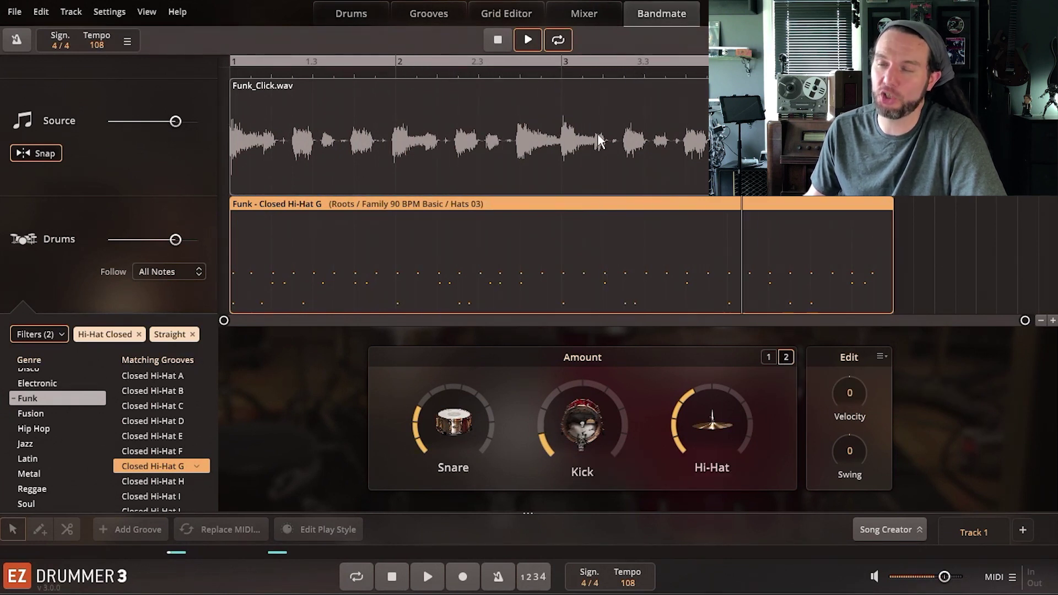
Step: Compare the groove's variations 1 and 2, settling on the first variation
click(770, 357)
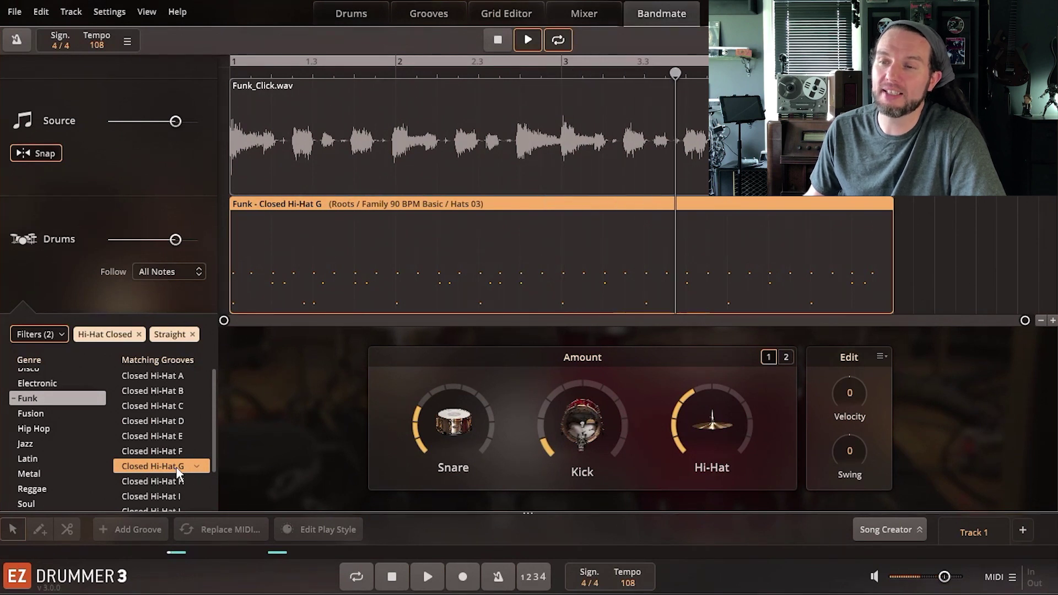
click(781, 358)
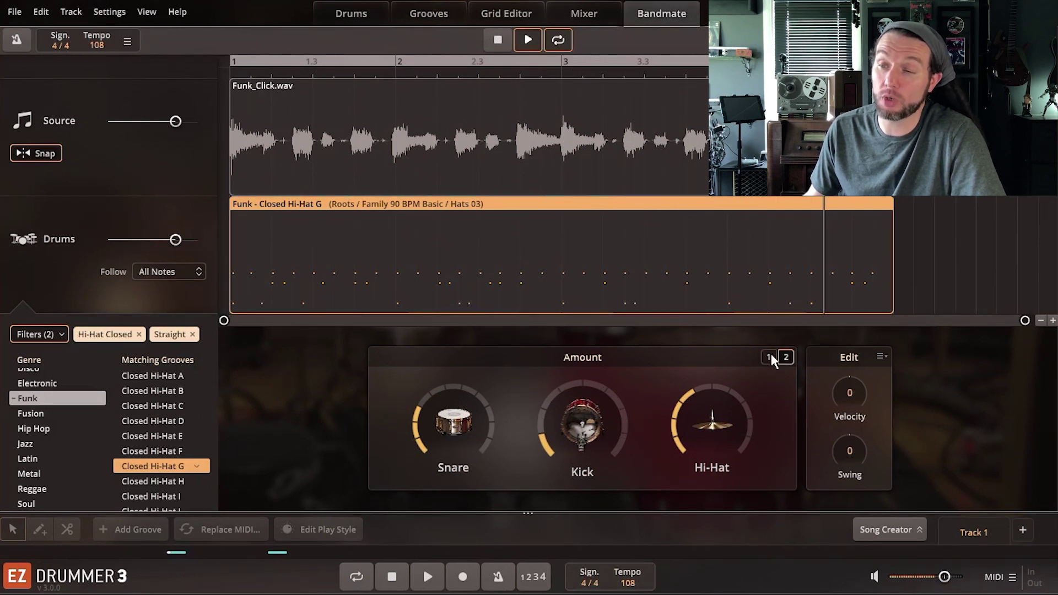
click(769, 357)
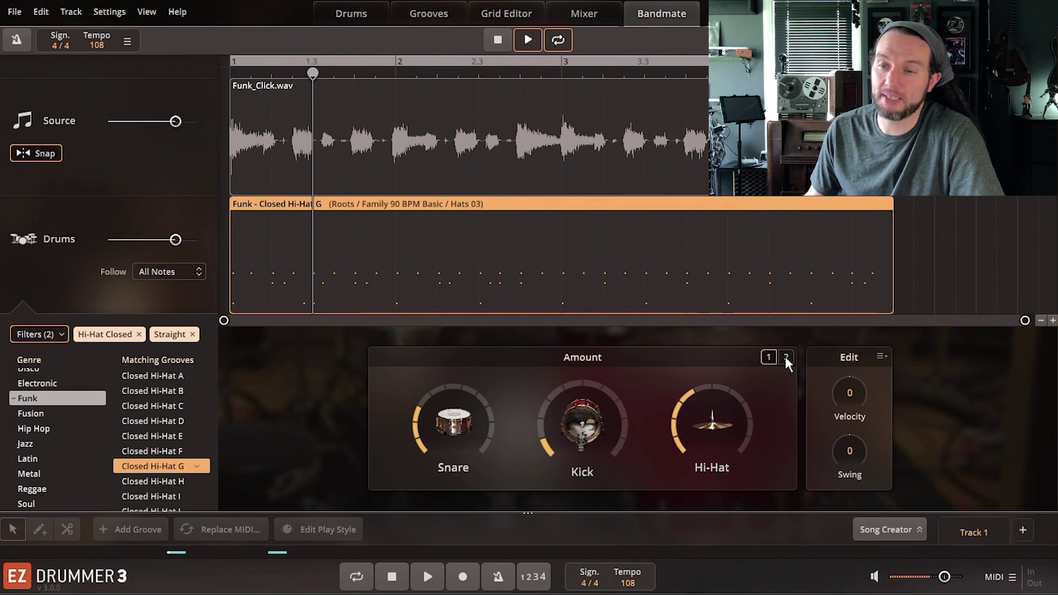
Step: Raise the Snare, Kick and Hi-Hat amounts, set velocity to +79, then lower Kick
drag(448, 432, 448, 403)
drag(583, 430, 582, 368)
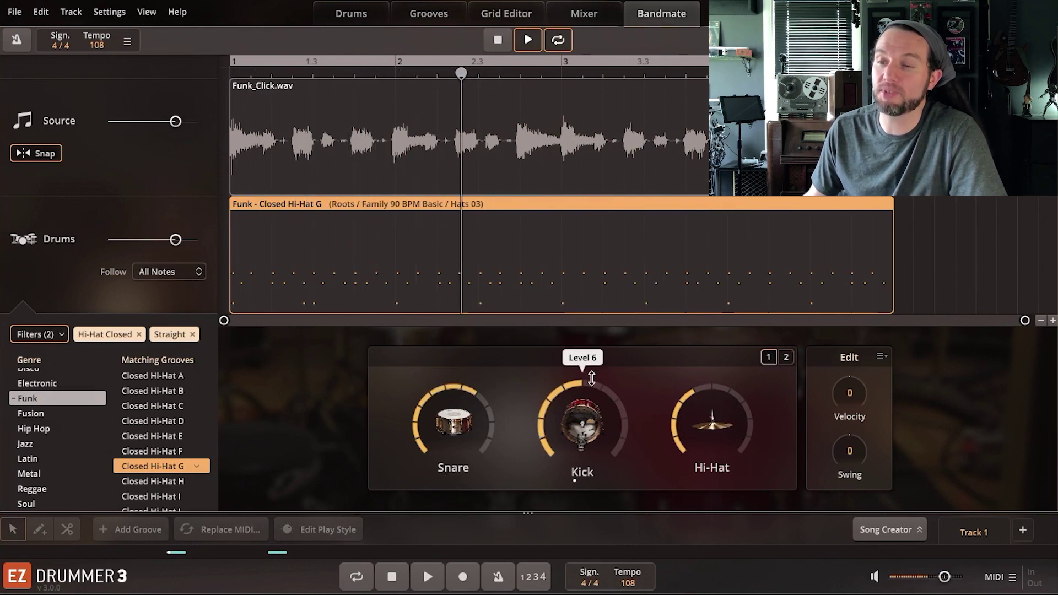
drag(712, 430, 712, 381)
drag(850, 393, 858, 359)
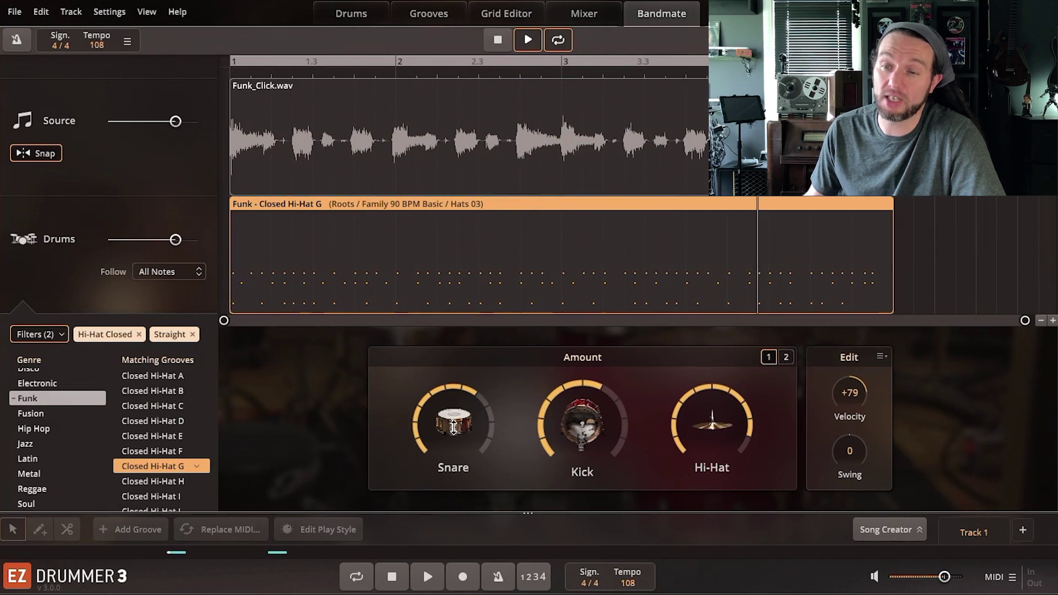
drag(581, 403, 581, 419)
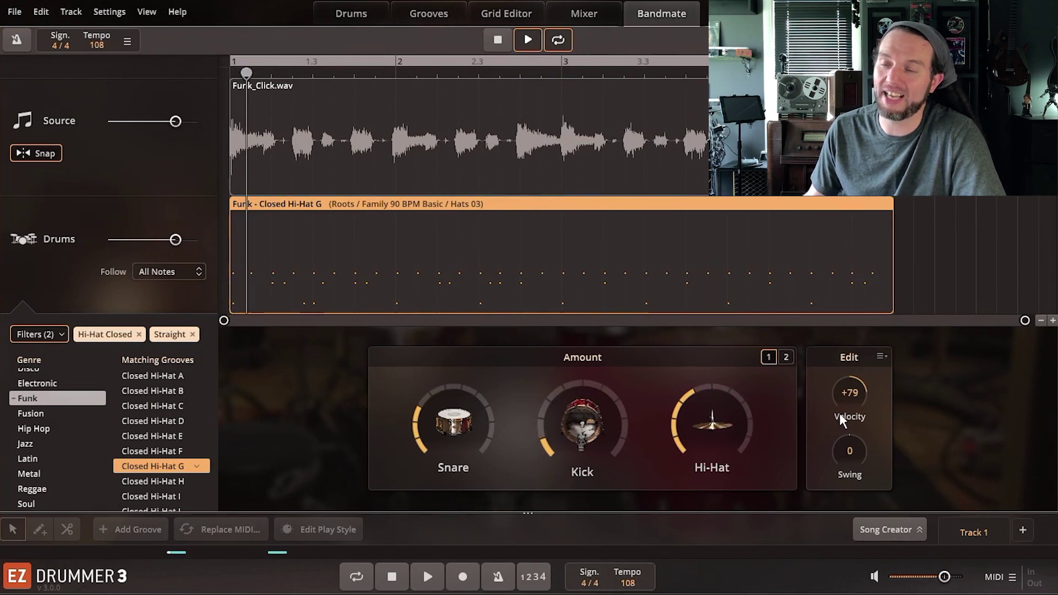